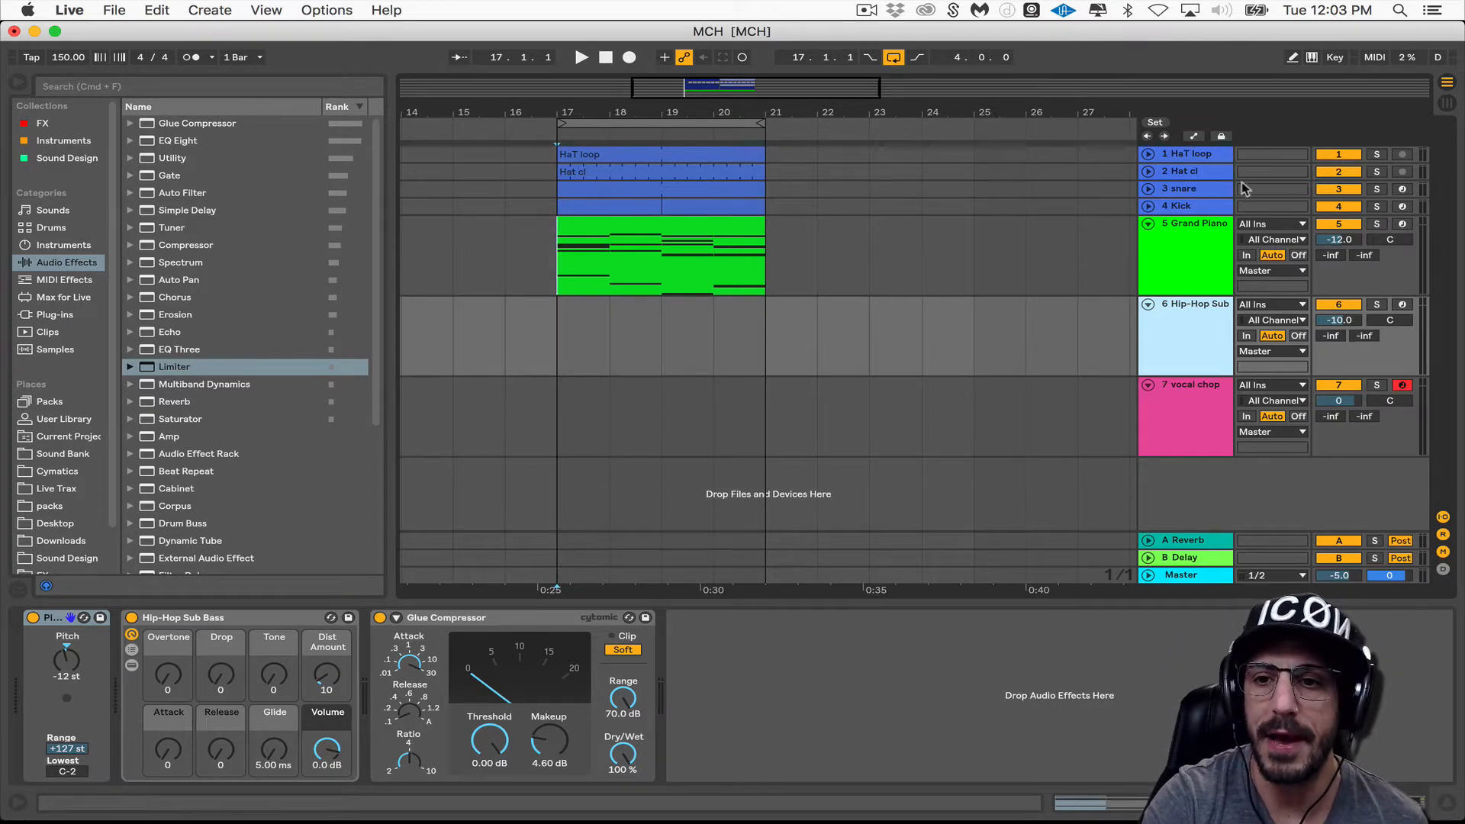
Step: Look over the drum tracks and play back the loop from bar 17 to bar 21
left_click(1207, 190)
left_click(1204, 207)
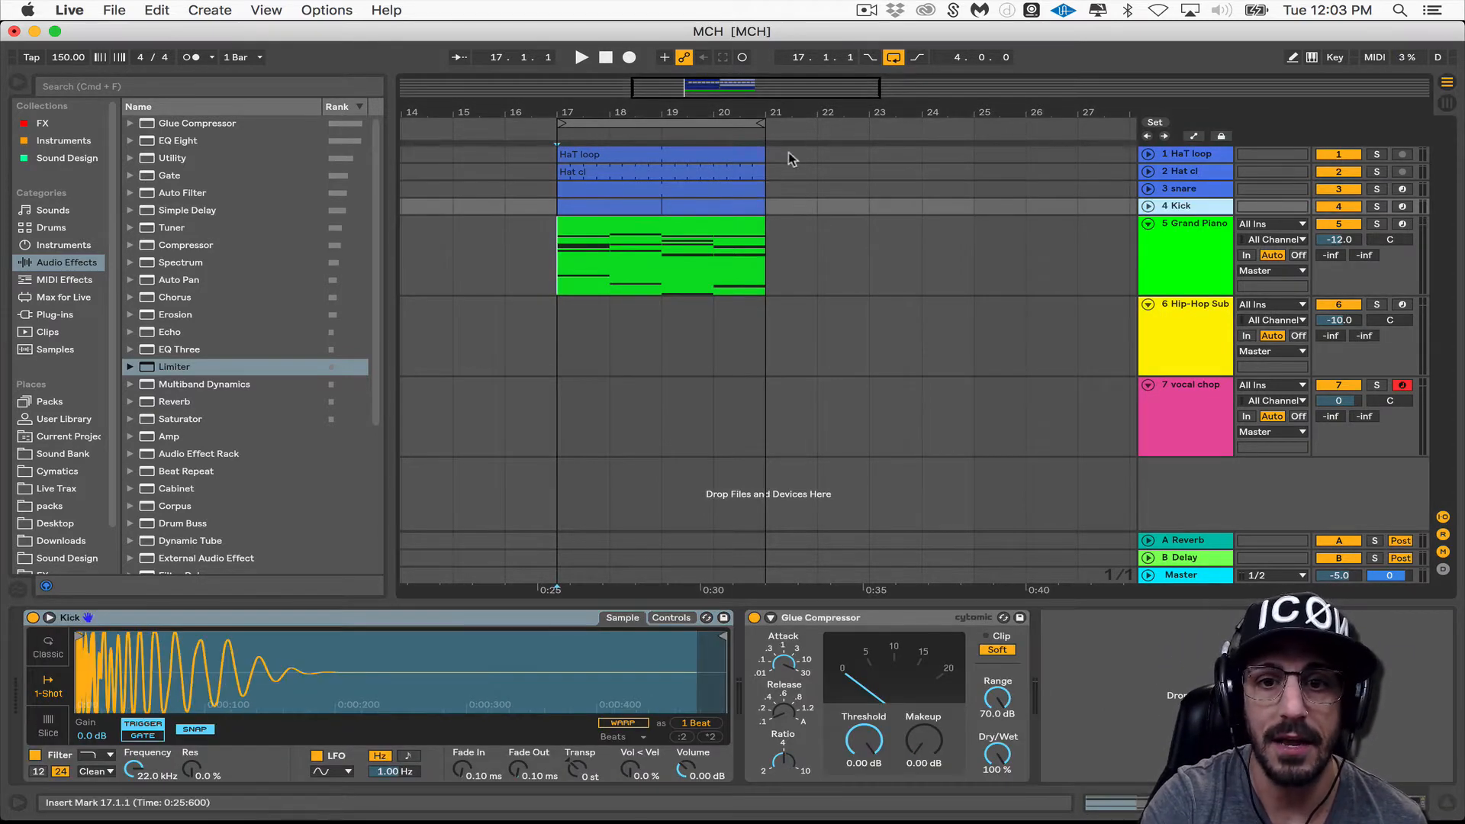
left_click(1148, 173)
left_click(1148, 172)
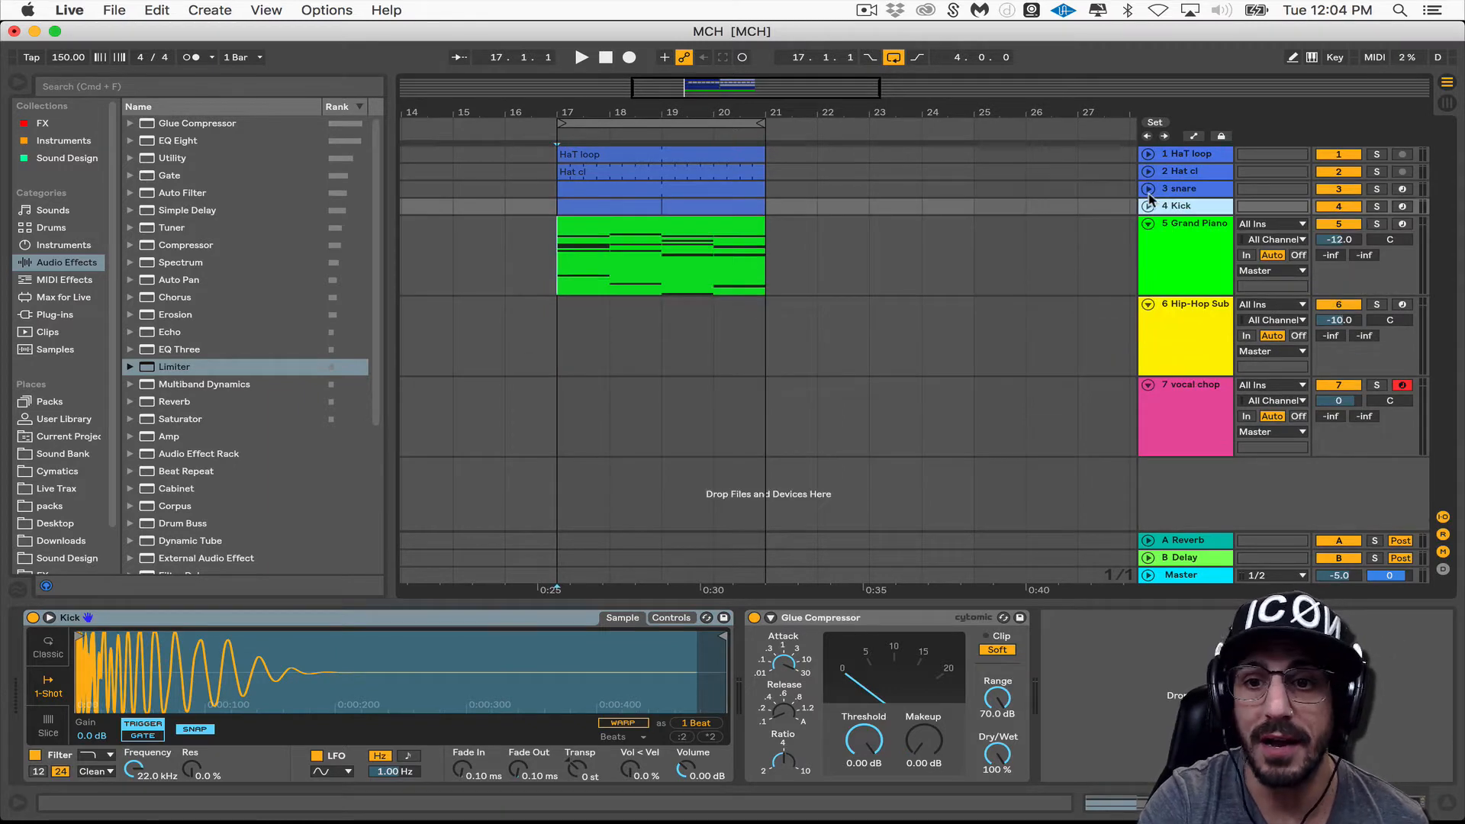
left_click(1149, 190)
left_click(1149, 190)
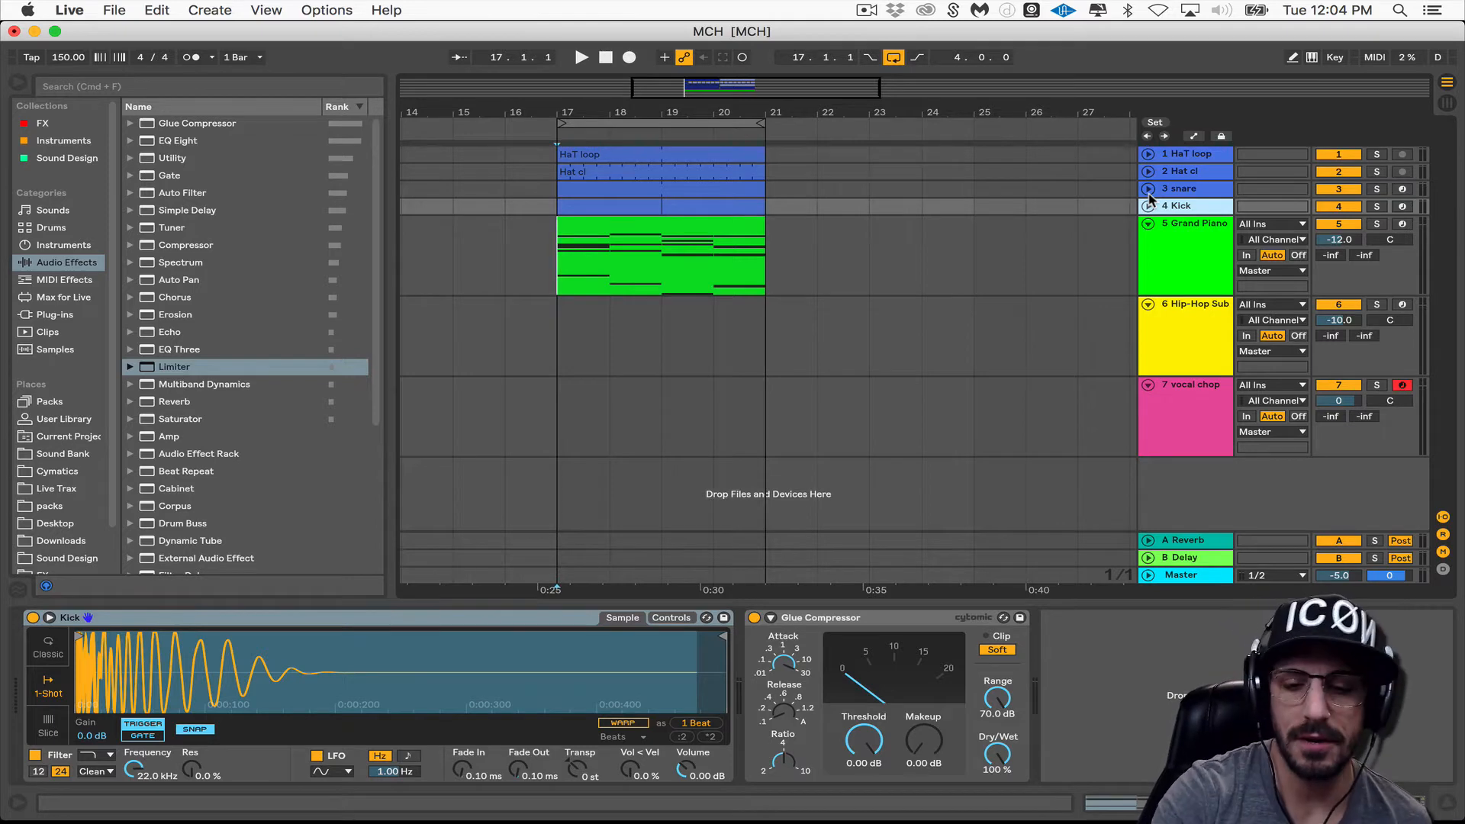
key("space")
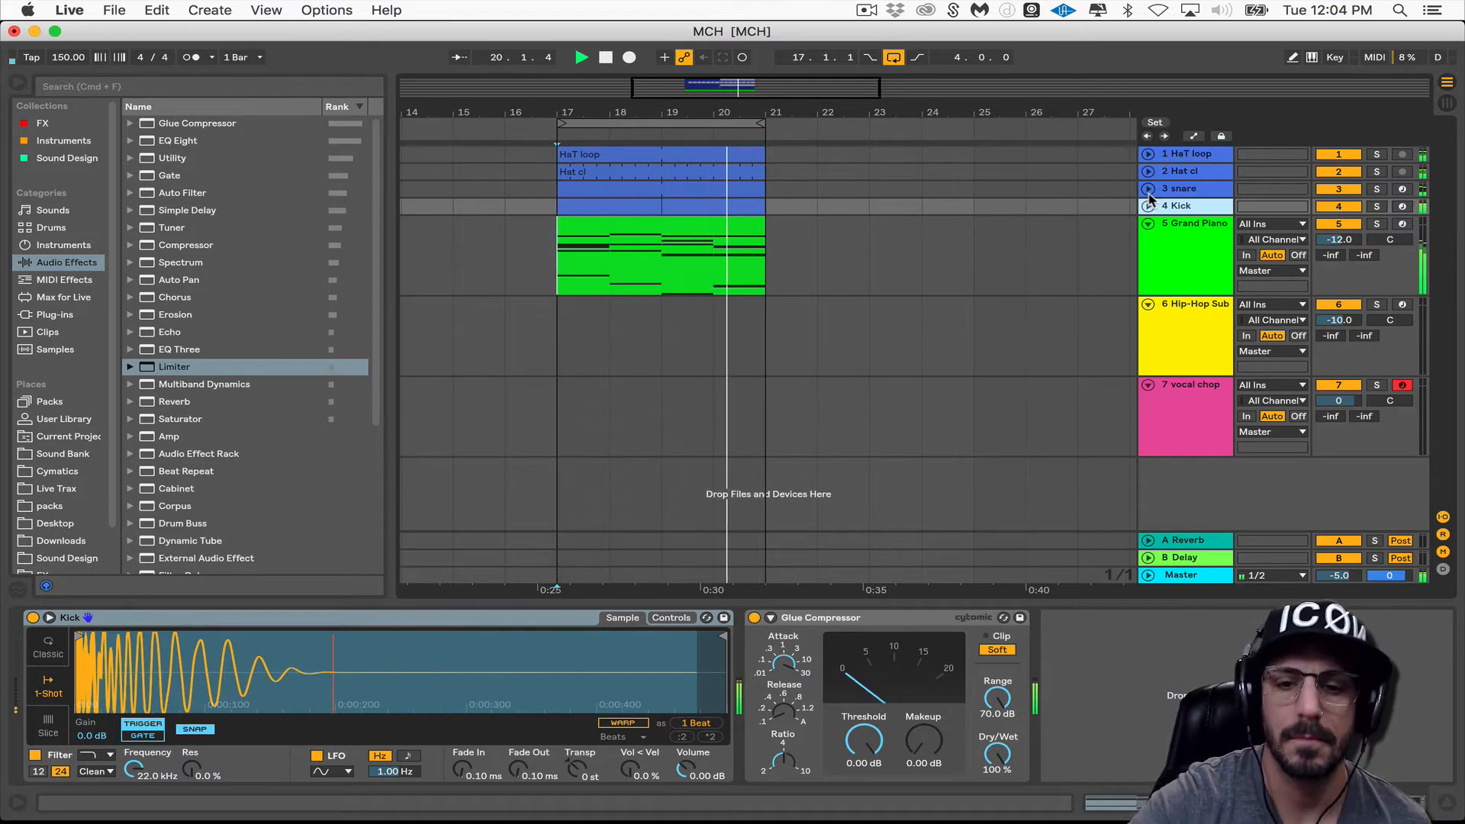
key("space")
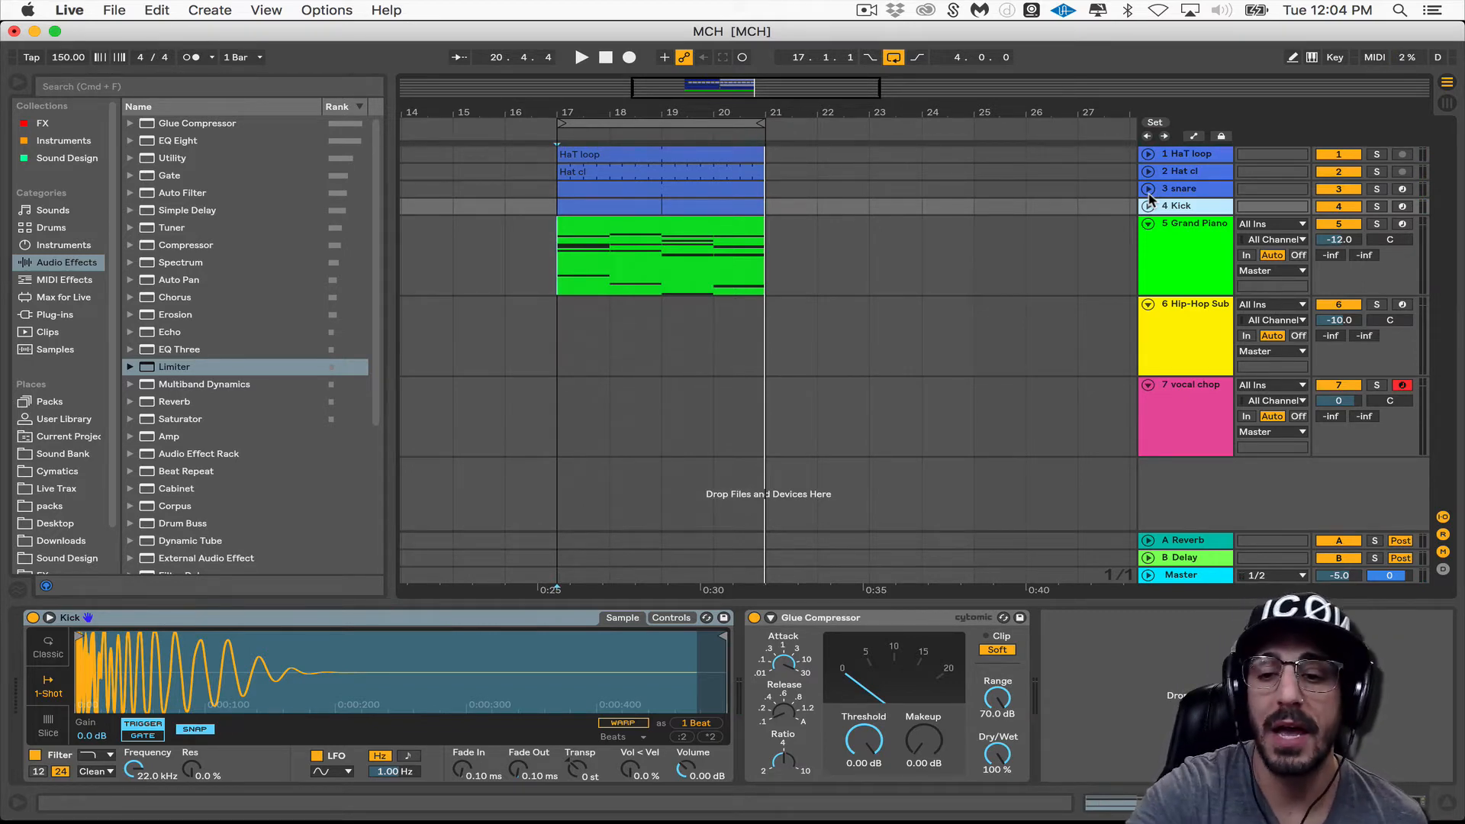
Step: Insert an empty MIDI clip on the Hip-Hop Sub track from bar 17 to bar 21
left_click(1187, 325)
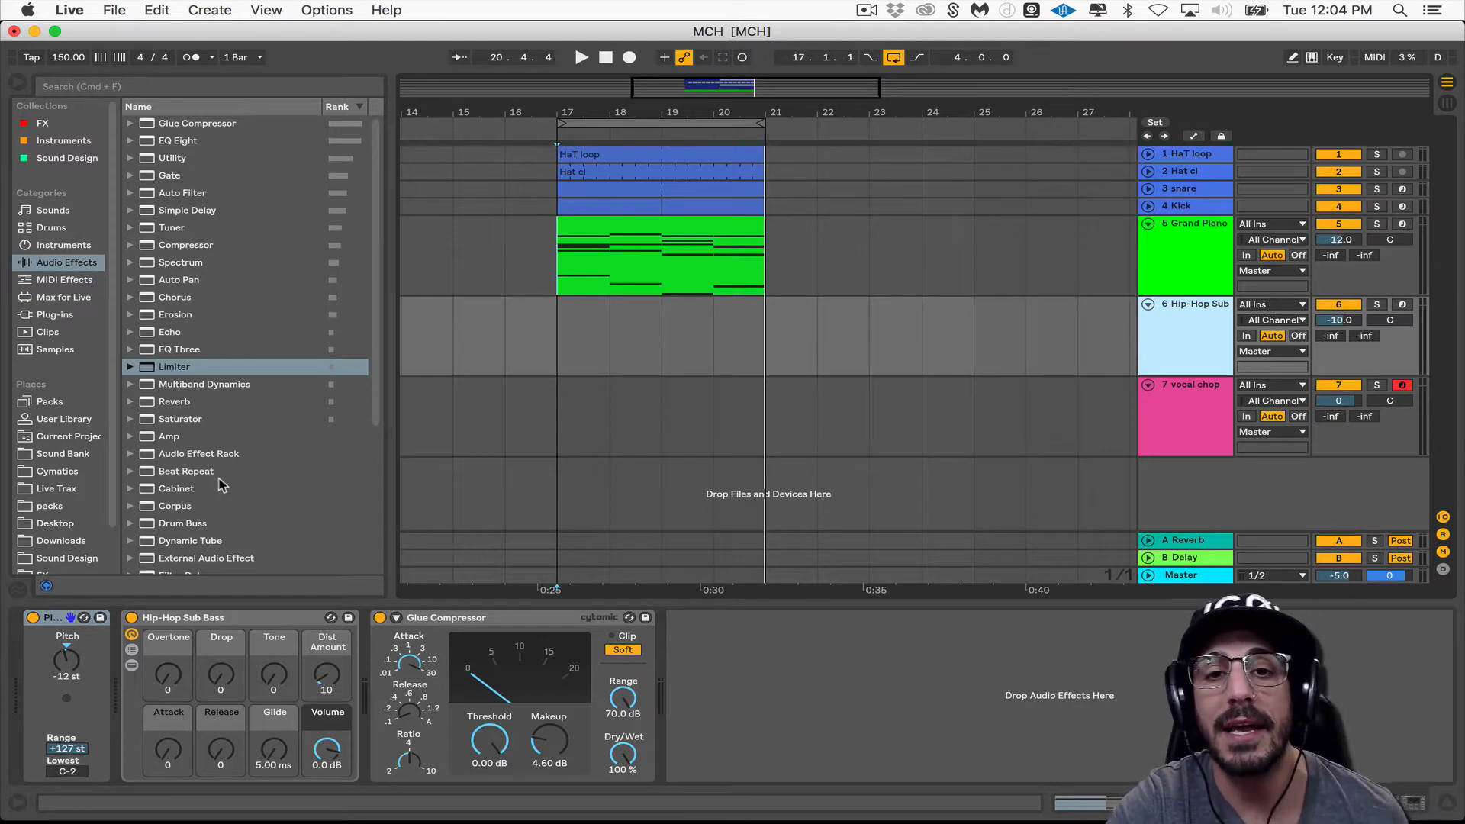
left_click_drag(558, 329, 758, 327)
key("shift+super+m")
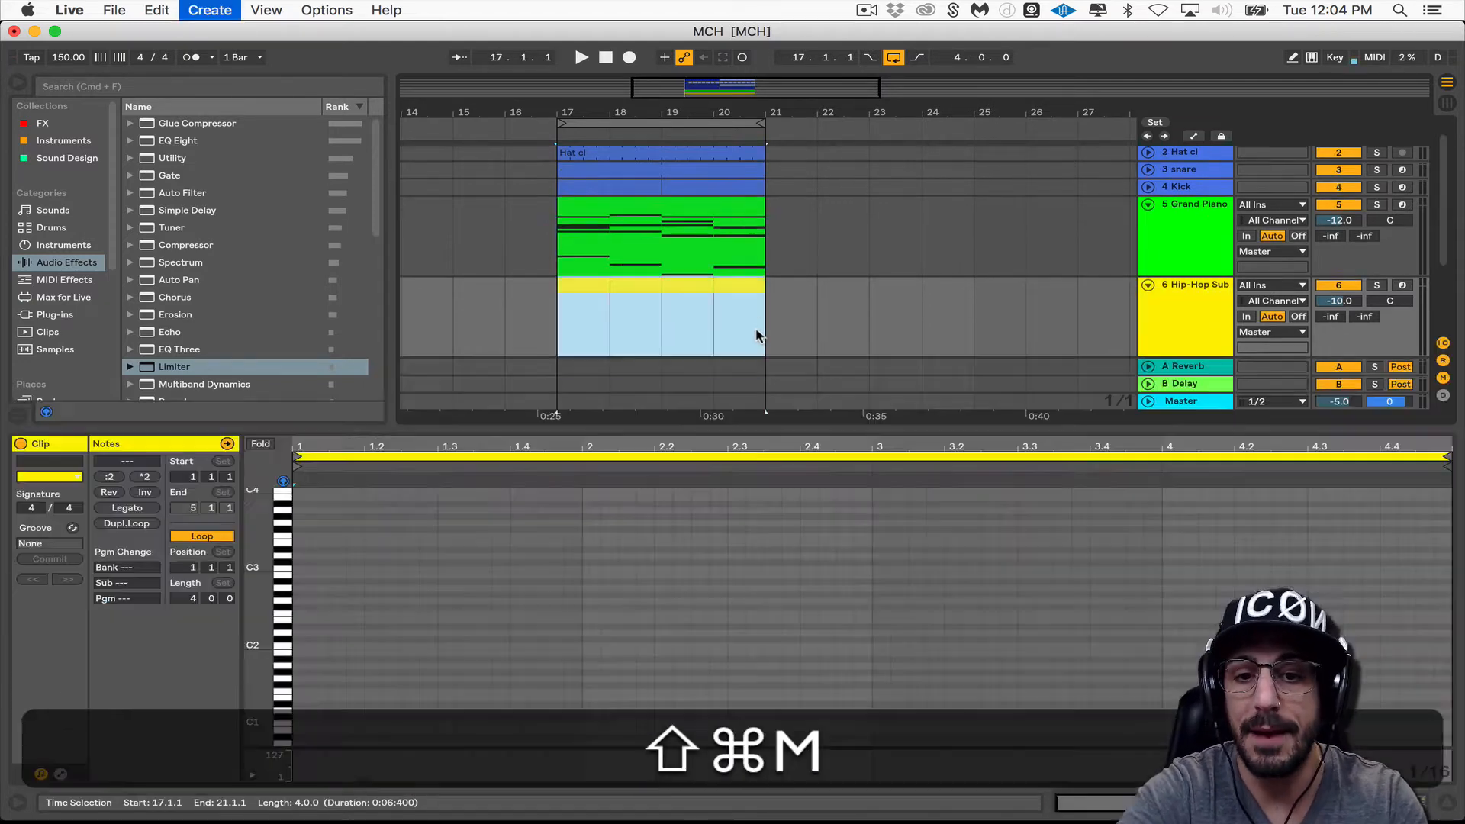
Step: Open the Grand Piano and Hip-Hop Sub clips together in the note editor, showing the piano chords around C3
left_click(691, 205)
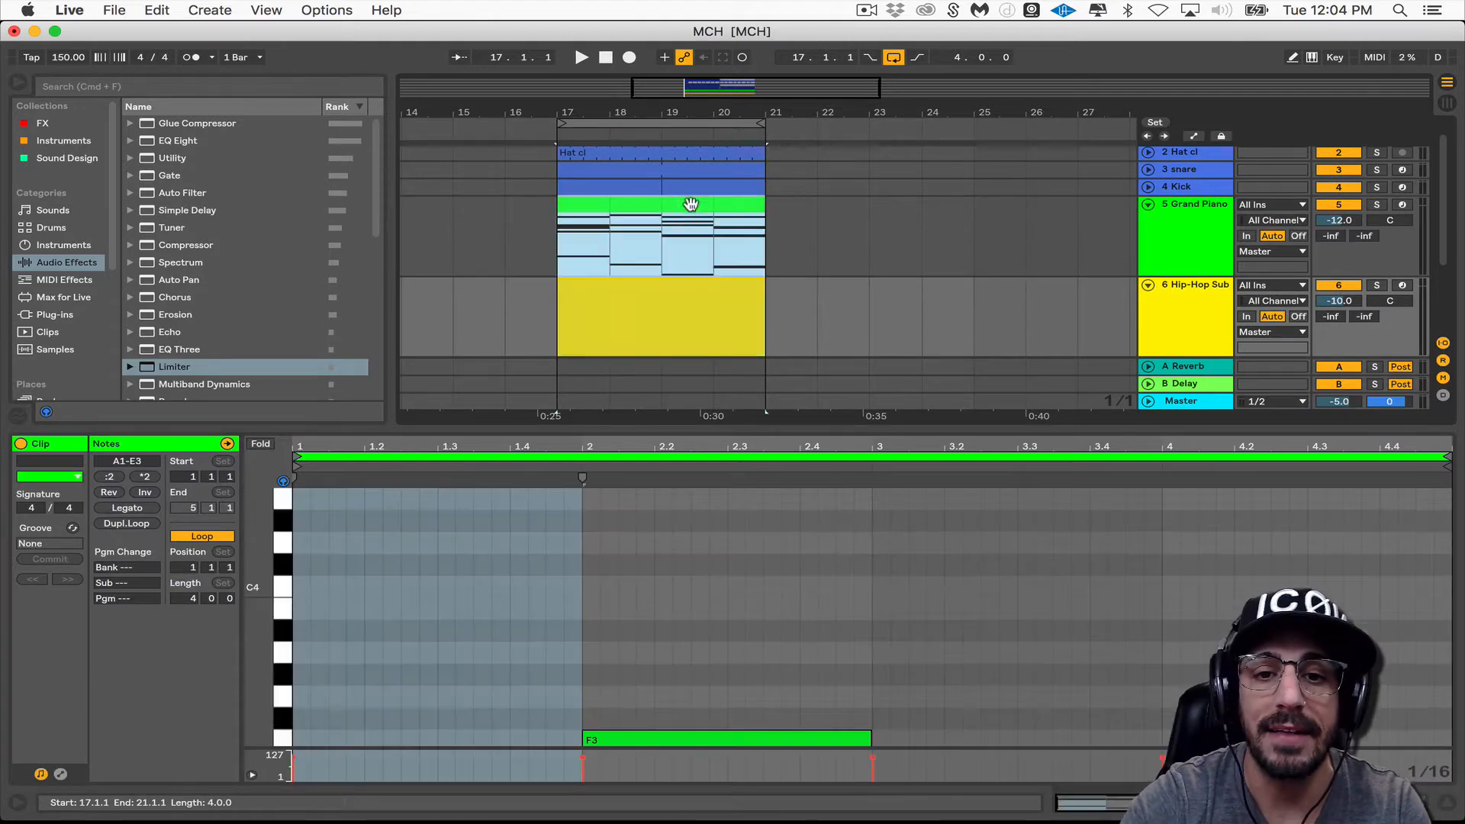
left_click(672, 297, "shift")
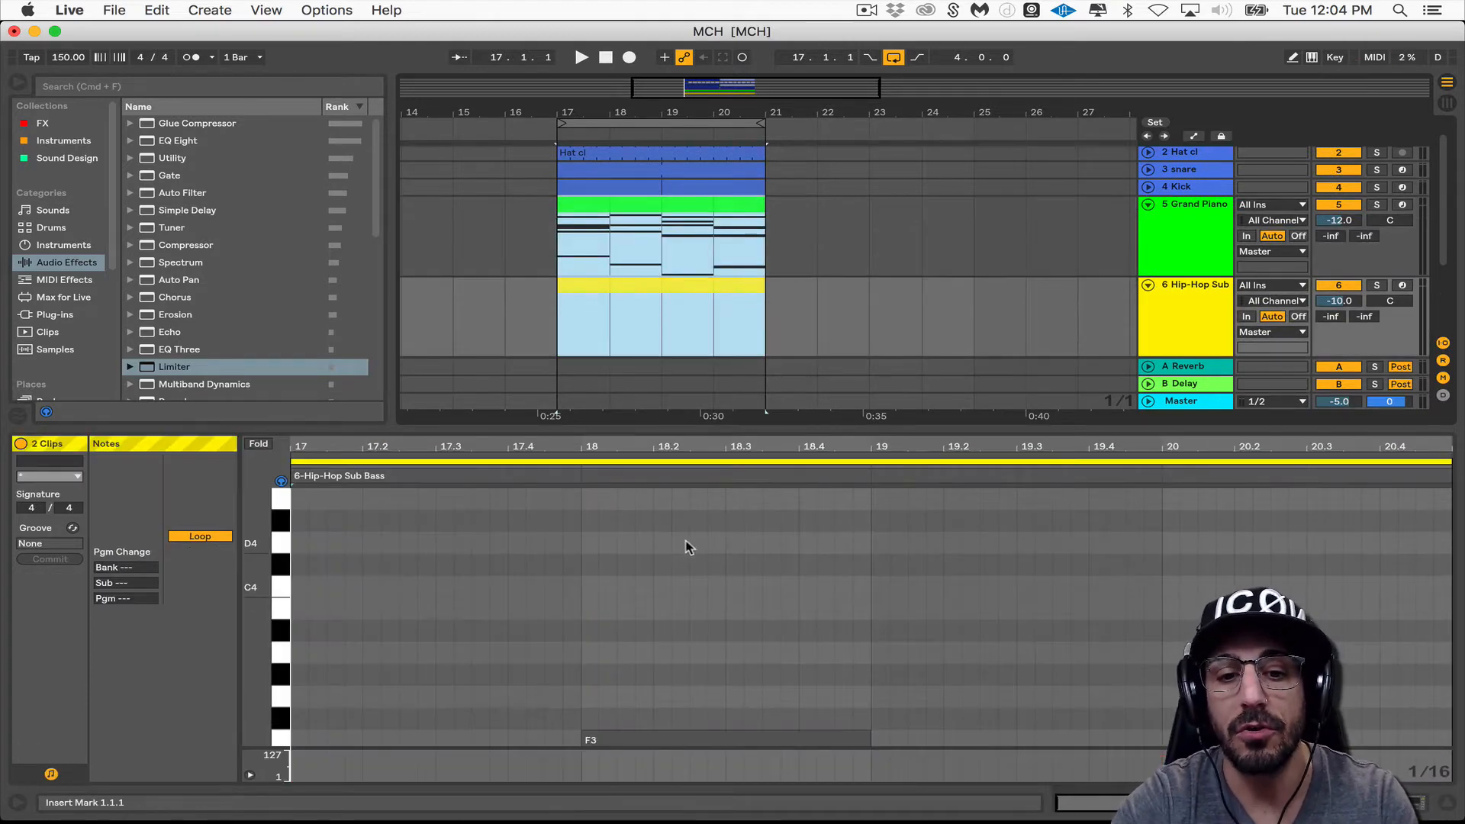
scroll(685, 542, "down", 5)
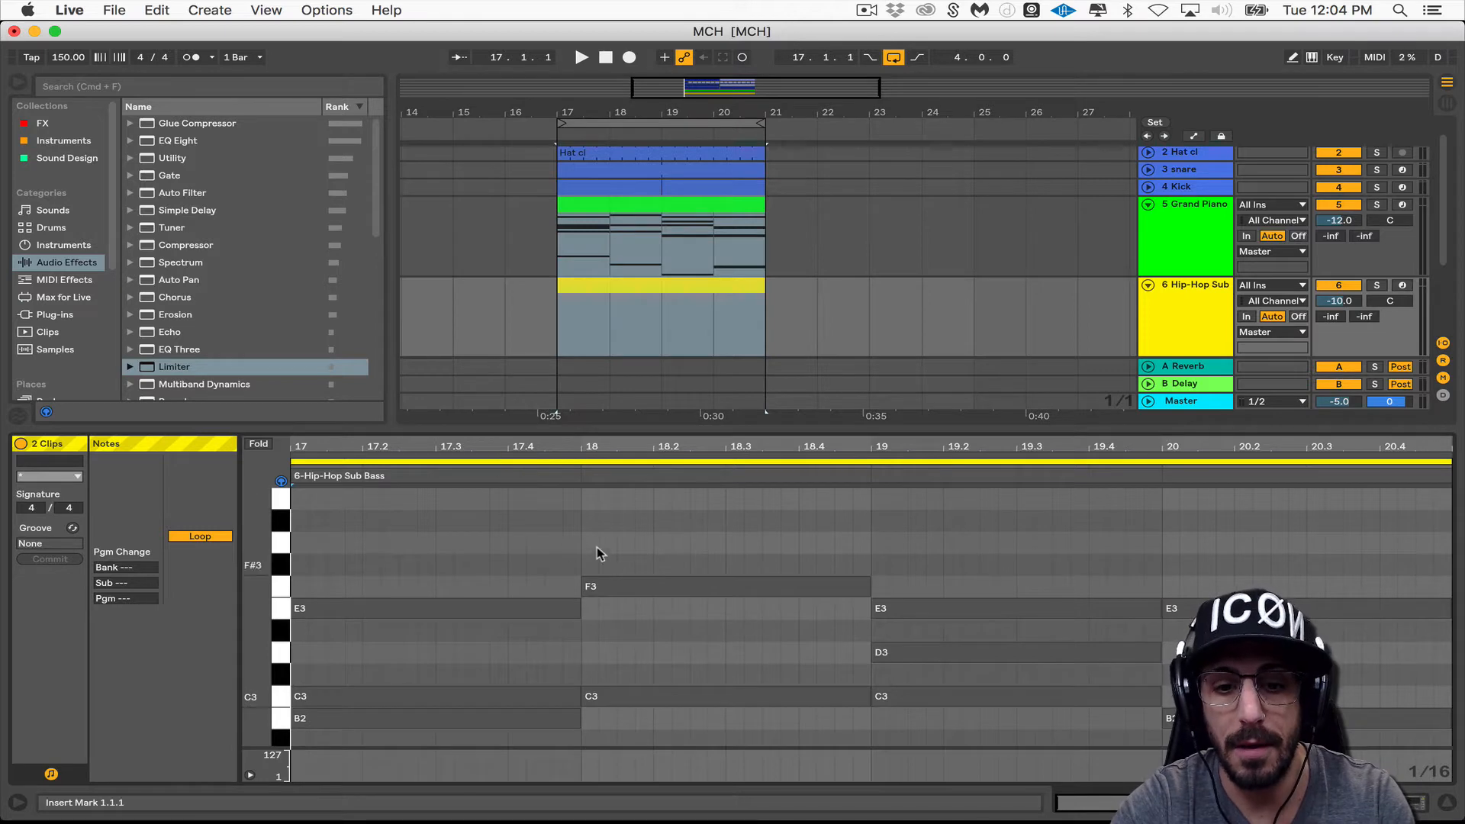
Step: Switch the note editor's focus between the Grand Piano and sub bass clips, selecting the piano's F3 note
left_click(647, 593)
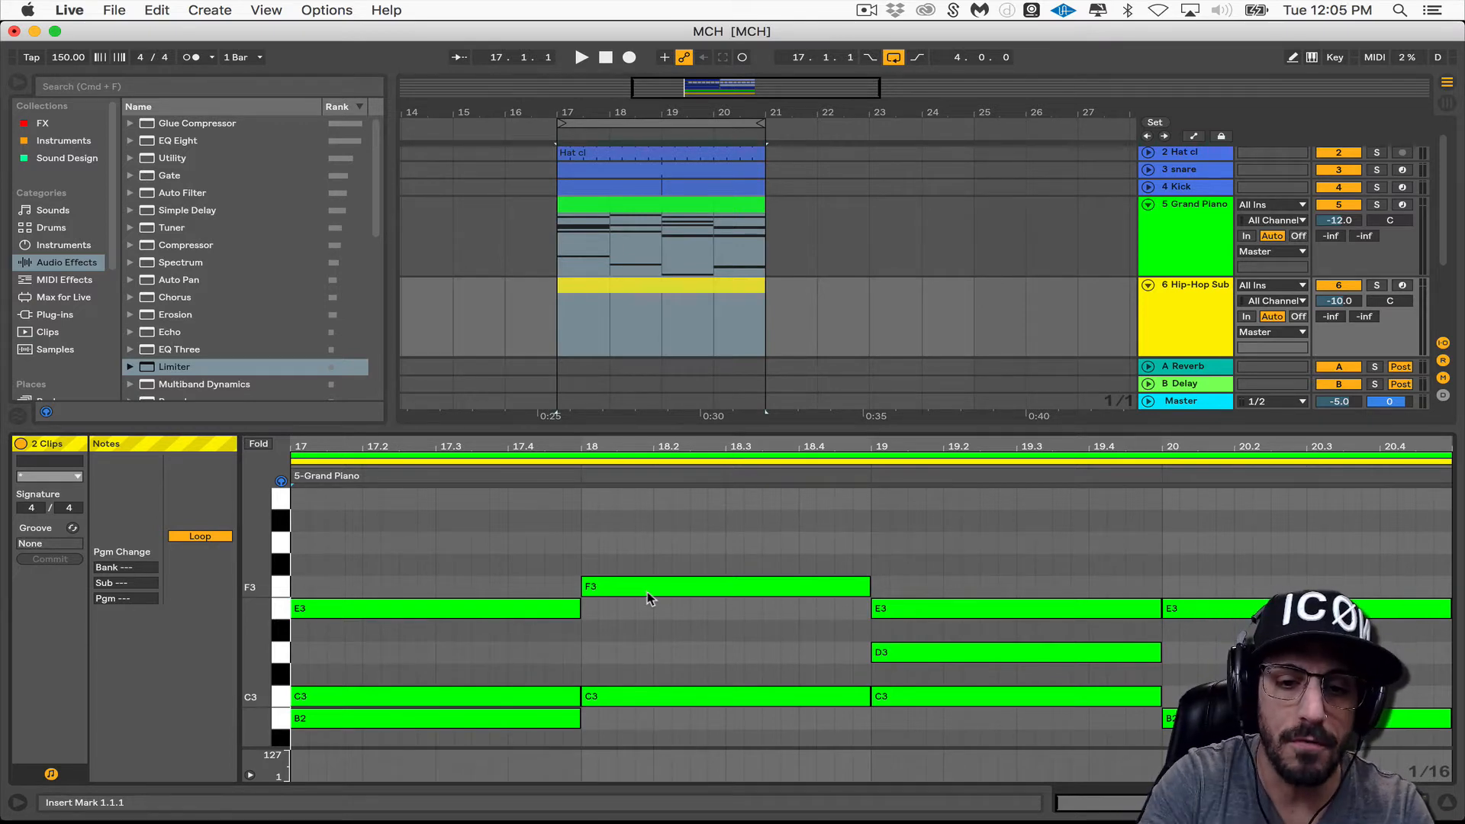
left_click(647, 592)
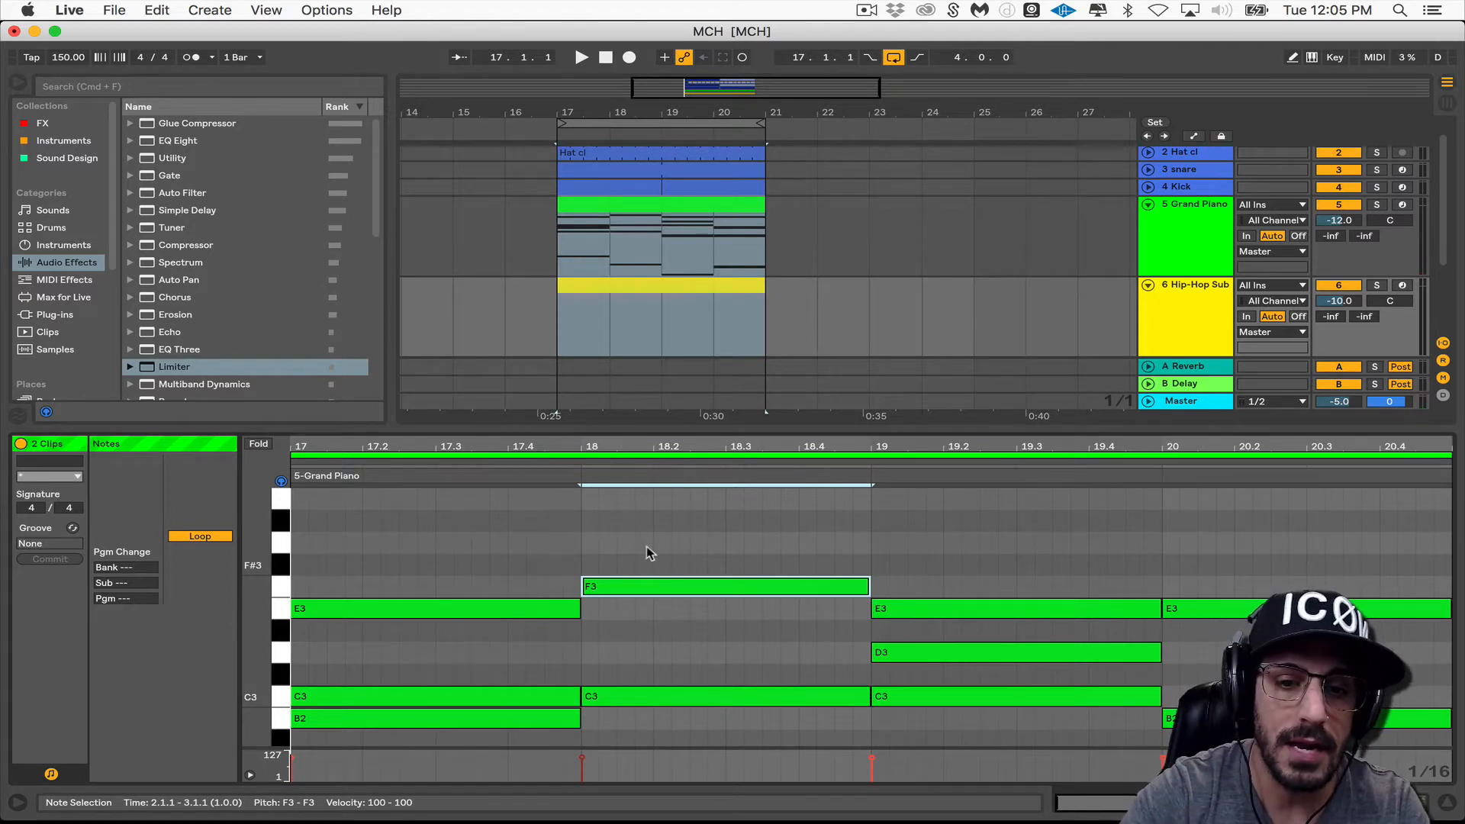
left_click(648, 463)
left_click(646, 586)
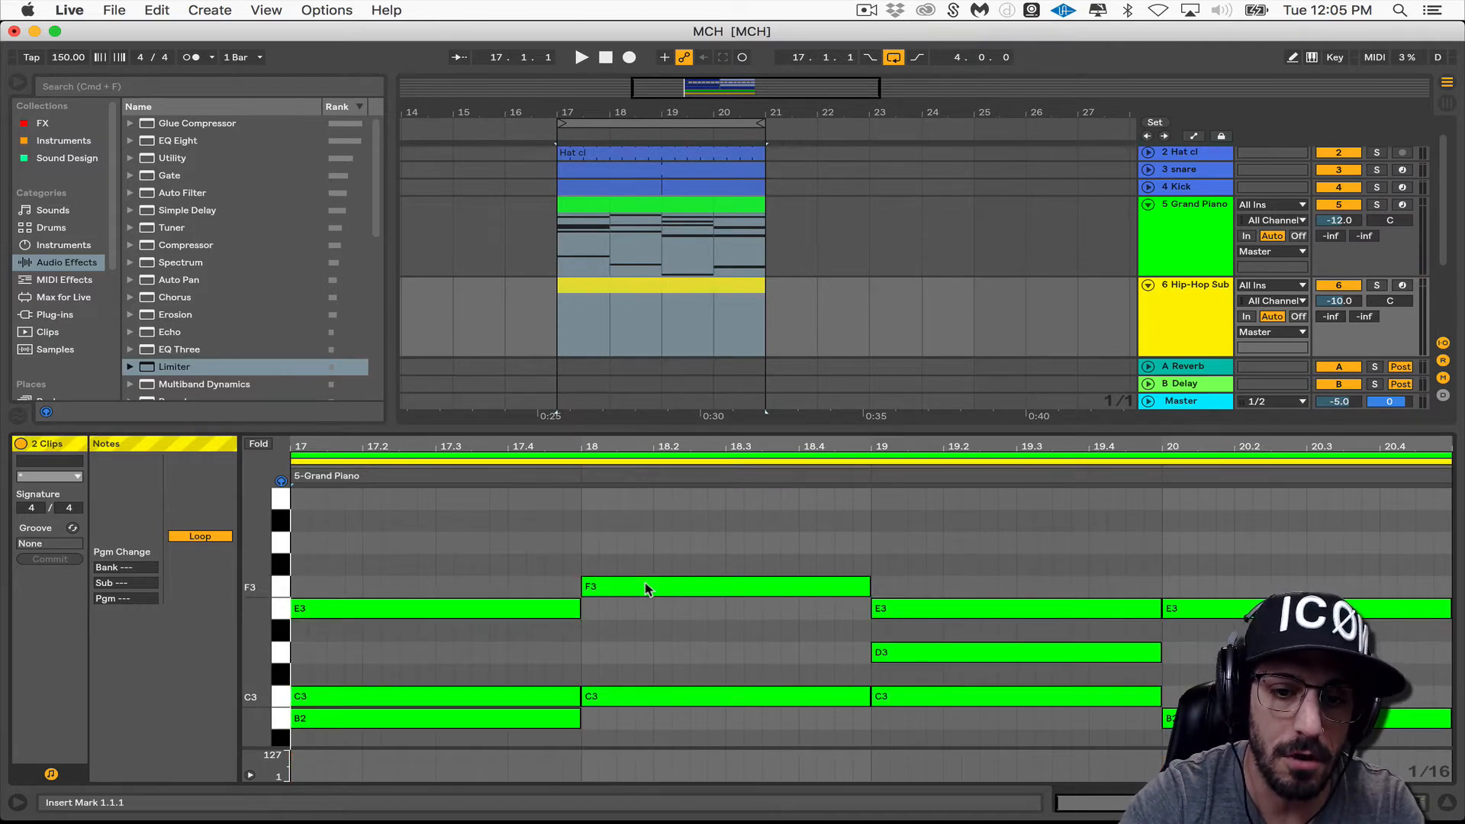
left_click(646, 588)
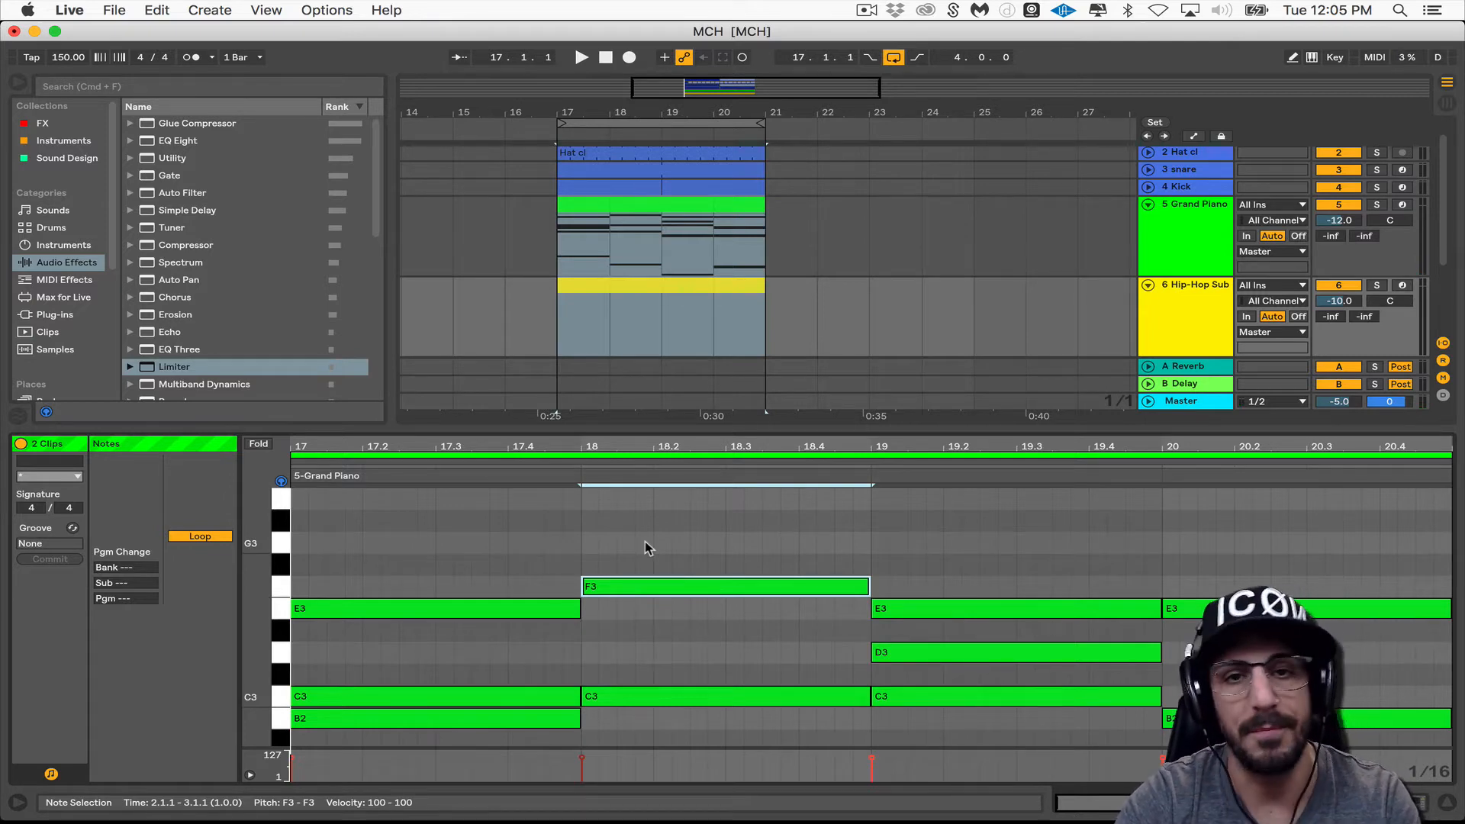
Step: Draw one-bar sub bass notes A1, F1, C1 and E1 across bars 17 to 20, following the piano roots, and play the loop
key("b")
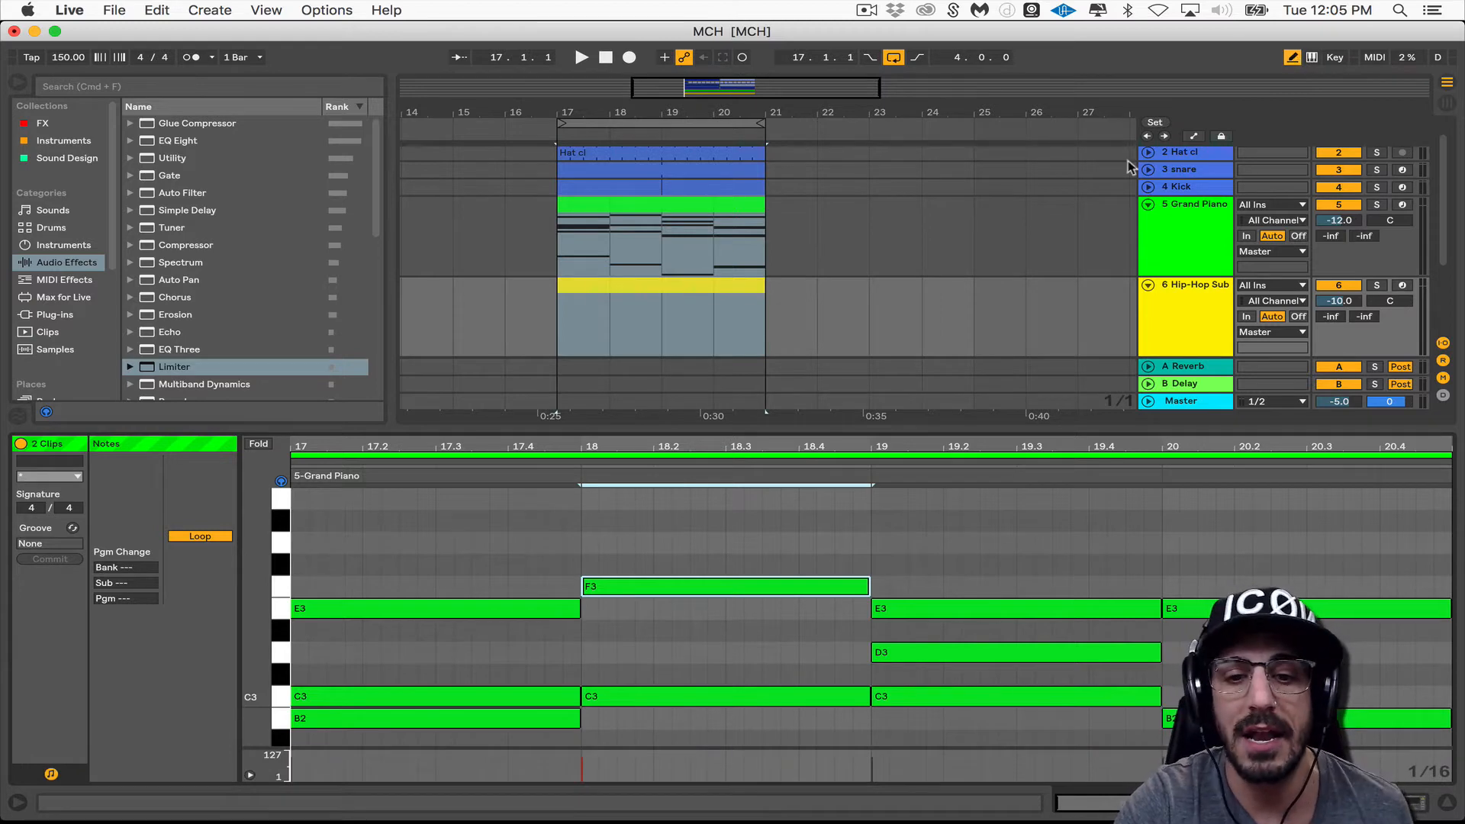
left_click(599, 463)
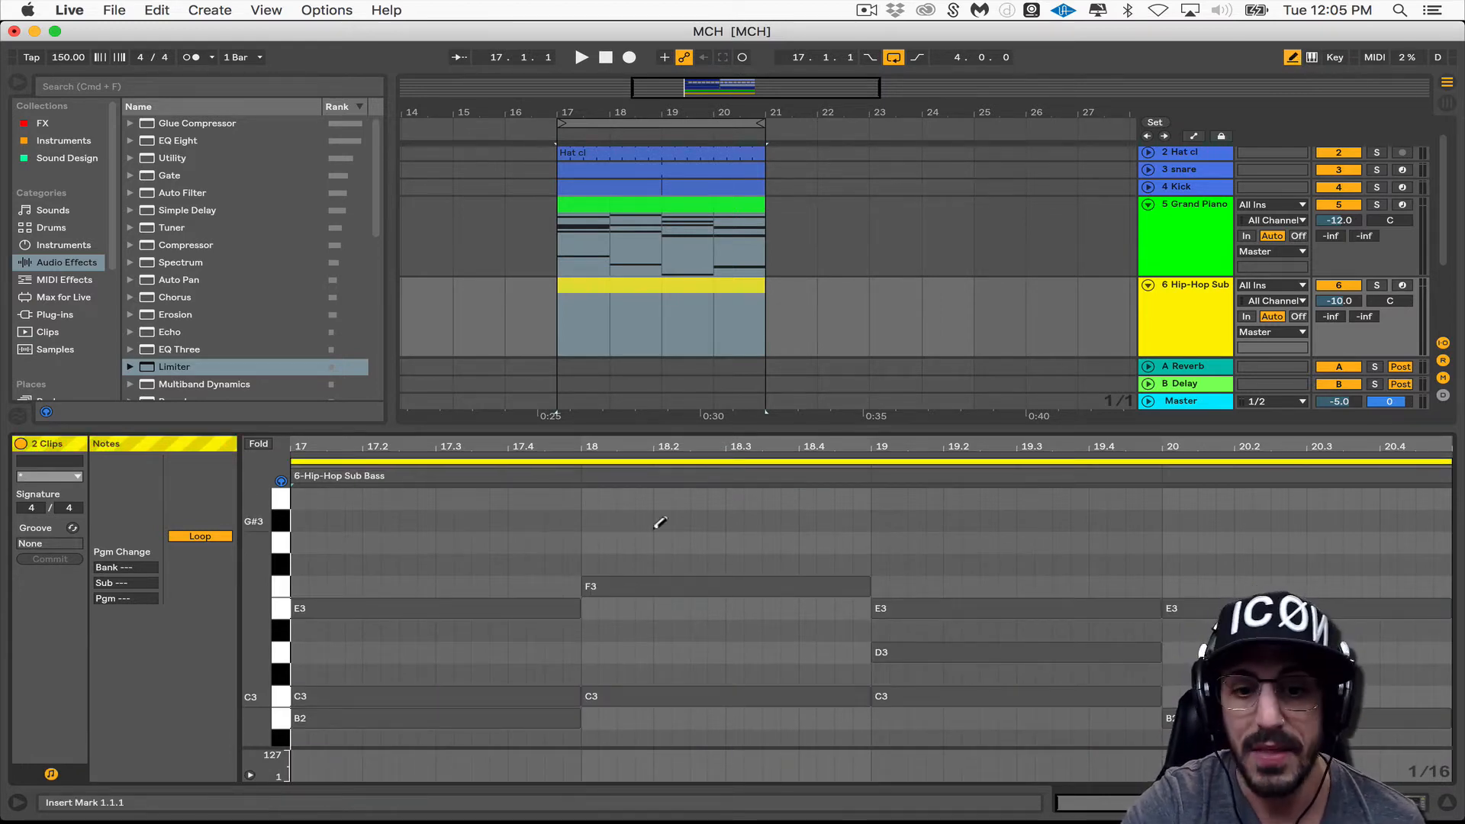
scroll(503, 610, "down", 3)
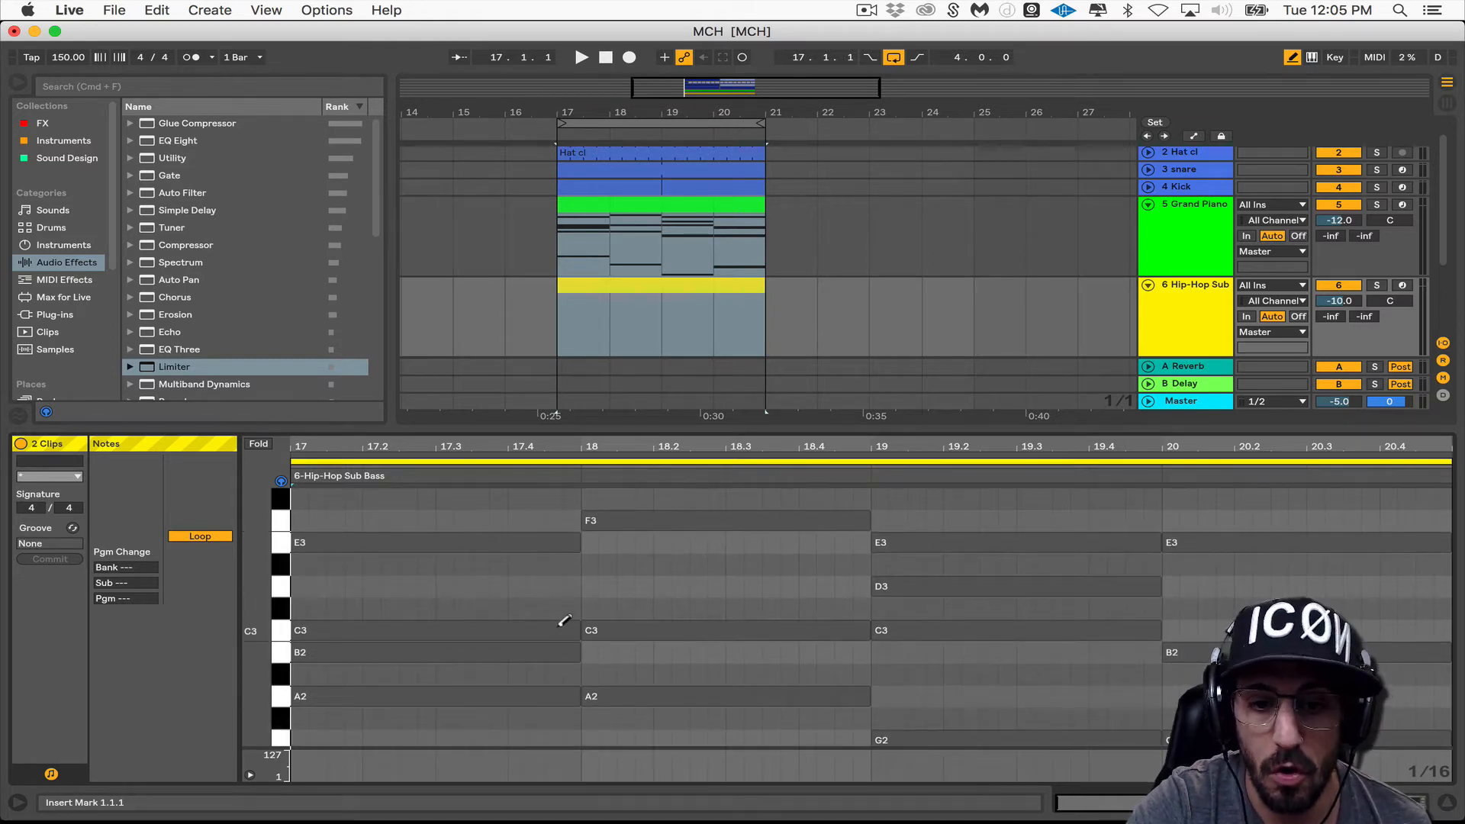
scroll(564, 620, "down", 3)
scroll(564, 621, "down", 4)
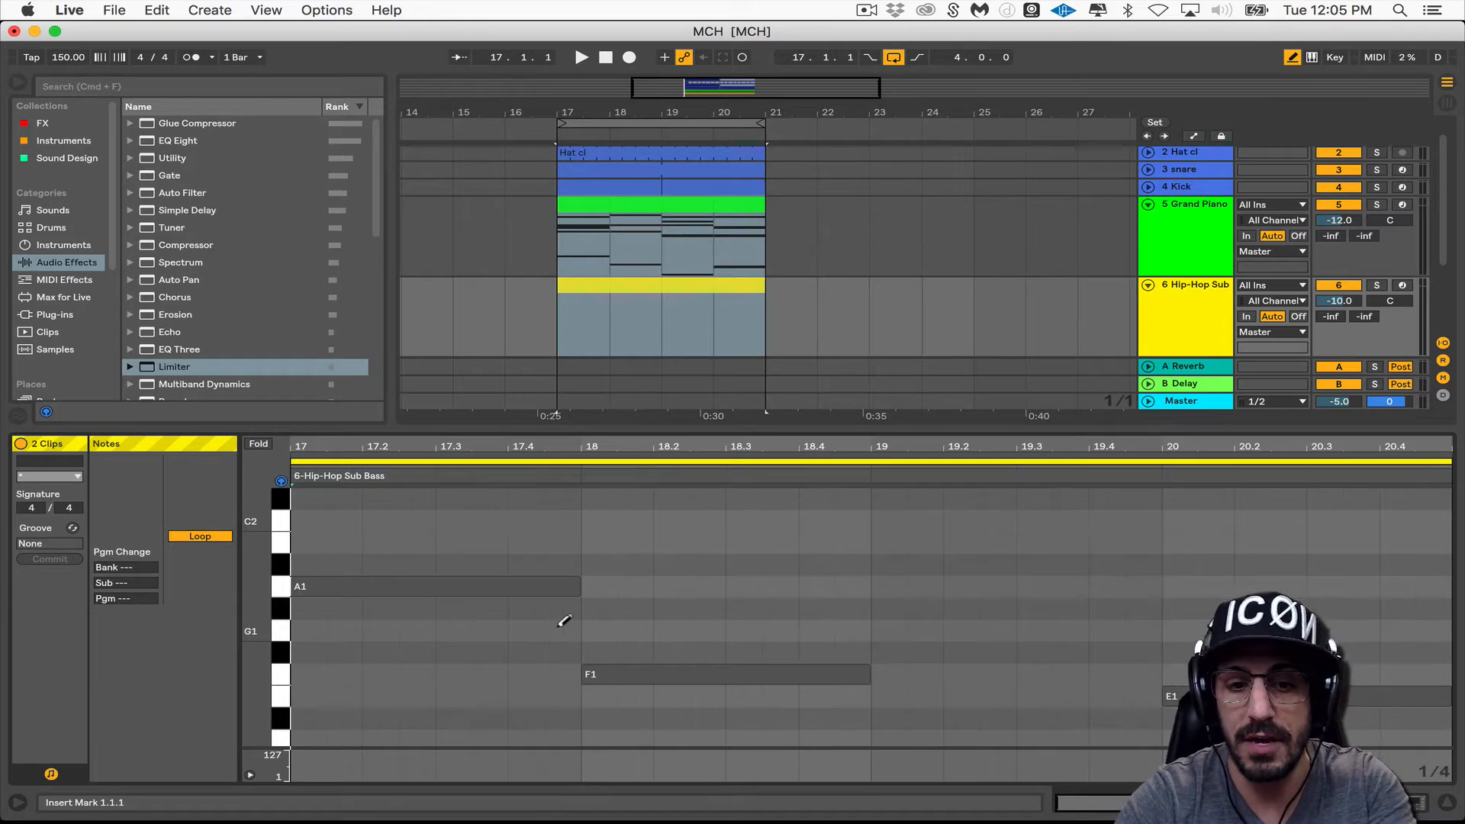
left_click(416, 586)
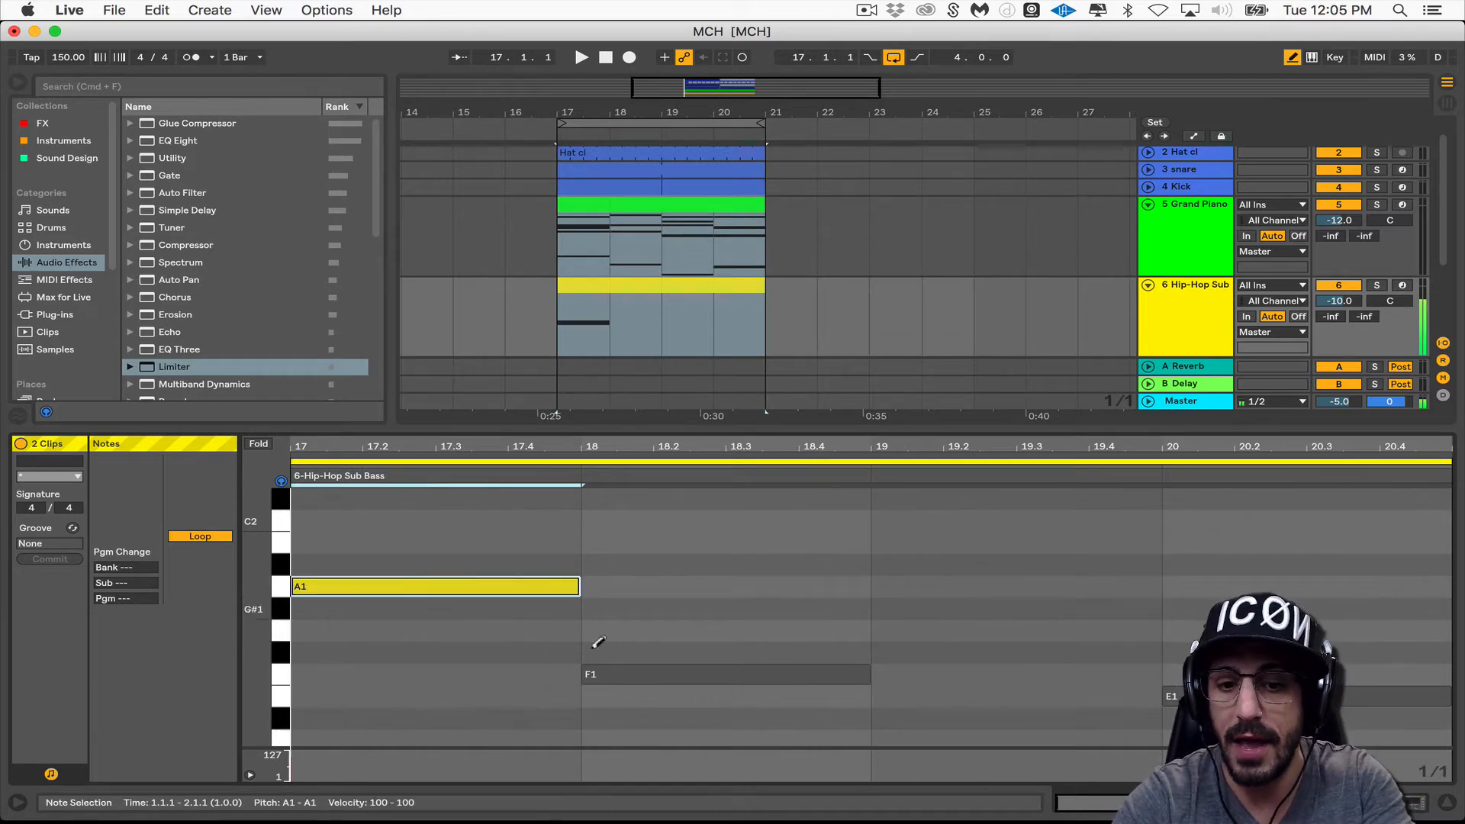
left_click(690, 670)
scroll(713, 664, "down", 4)
left_click(957, 650)
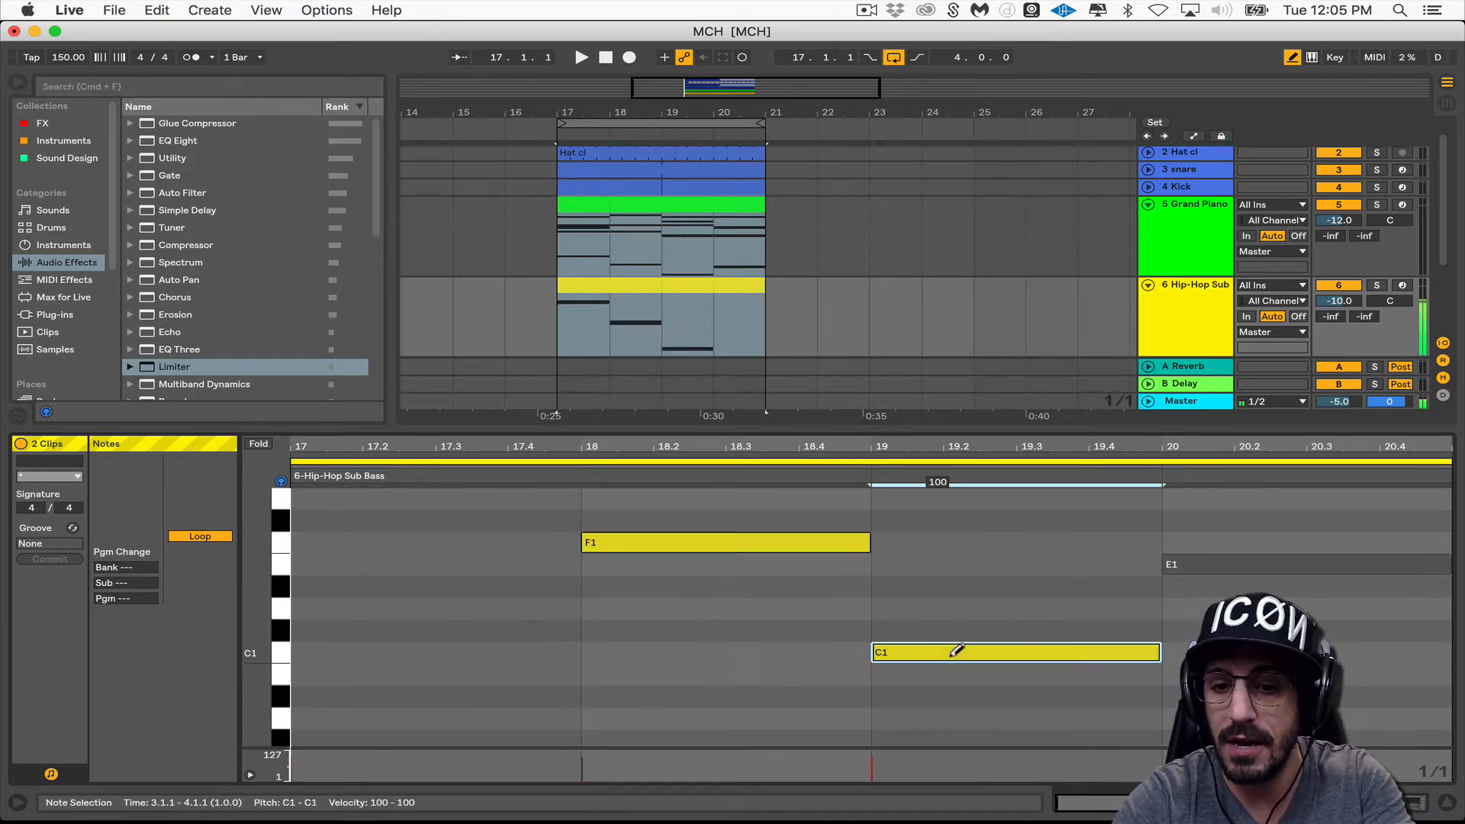
left_click(1216, 563)
key("space")
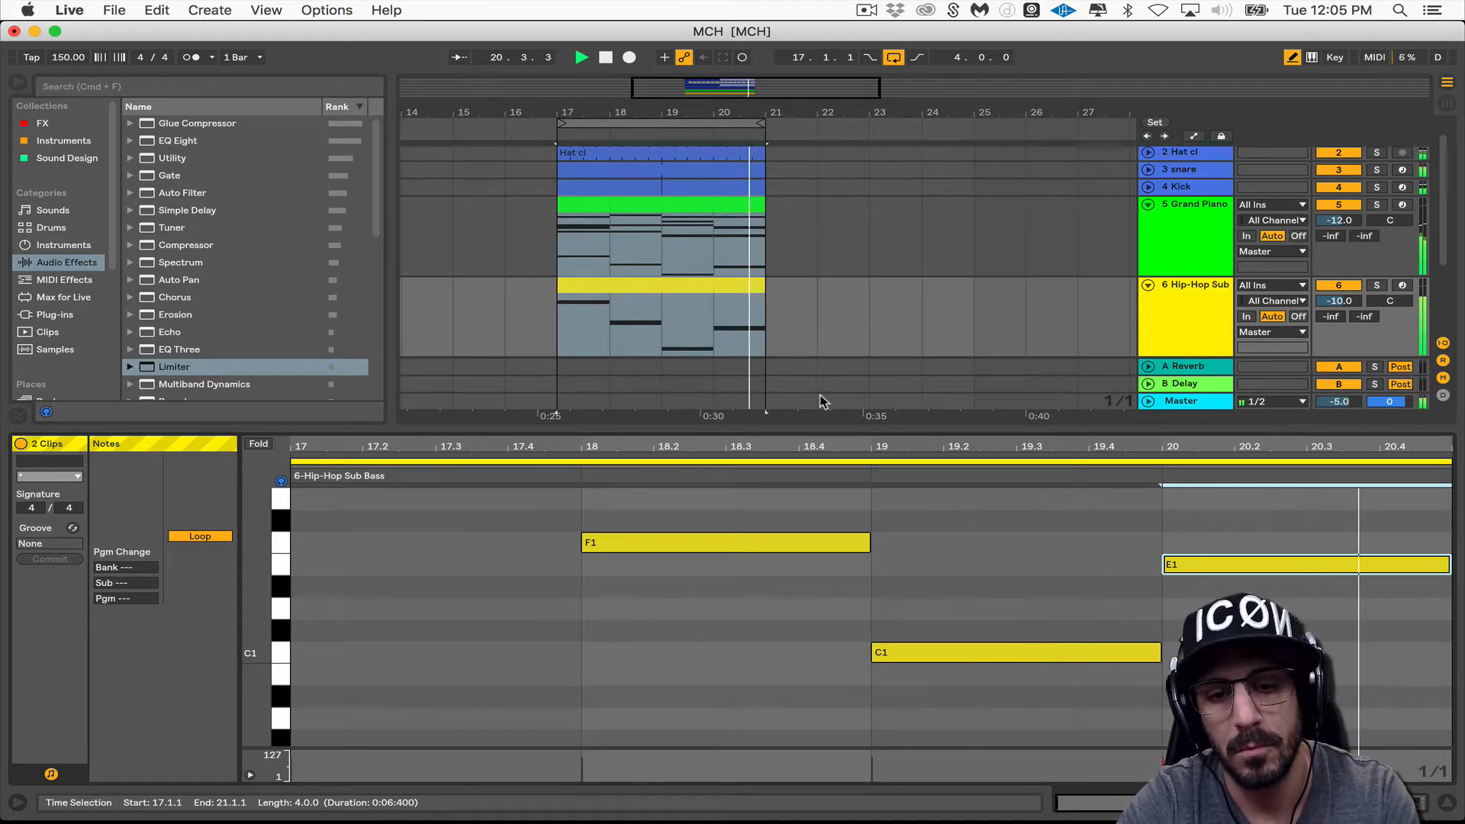
key("space")
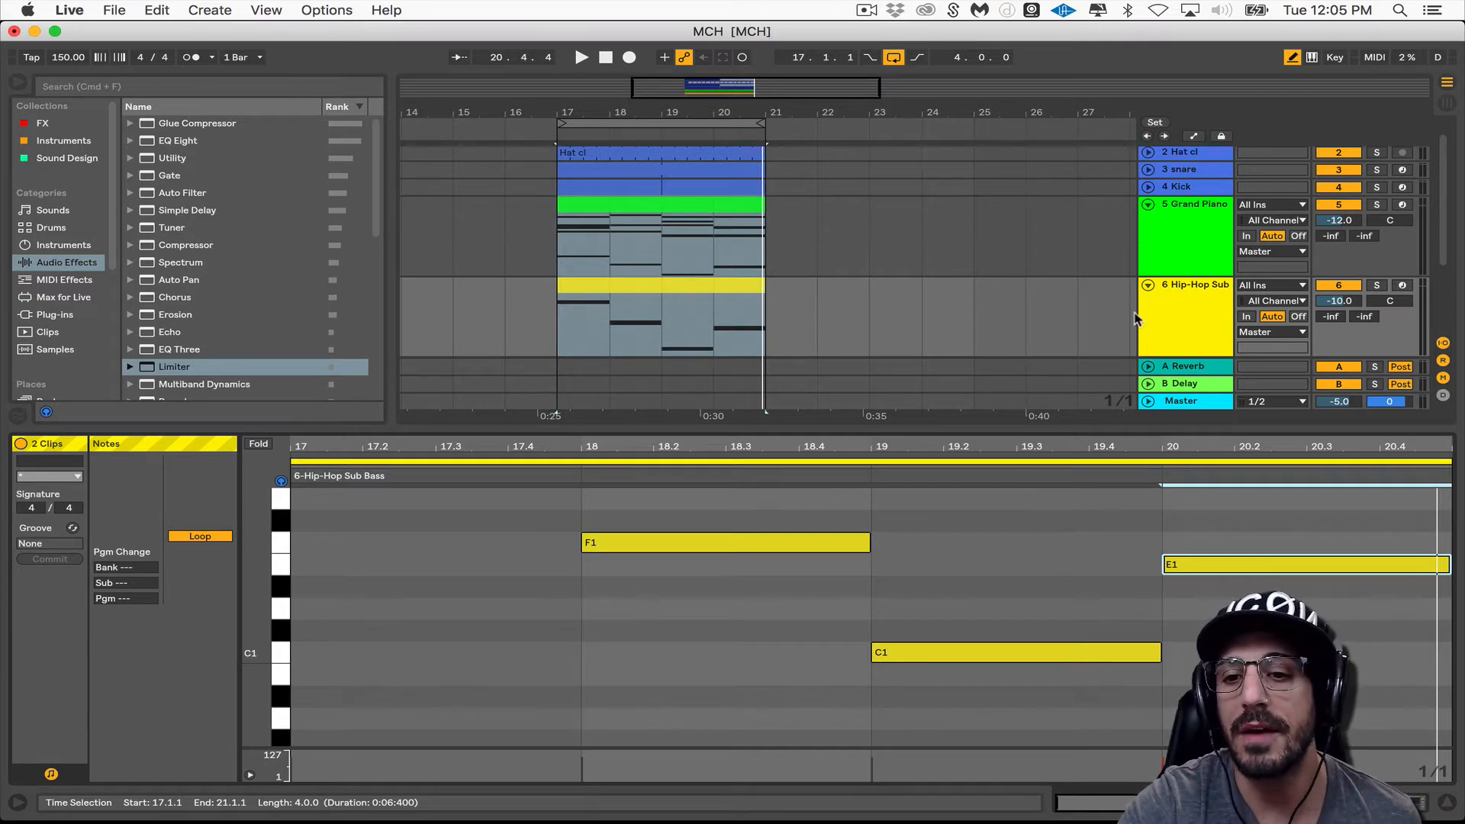
Step: Add an Arpeggiator MIDI effect between Pitch and the instrument on the Hip-Hop Sub track and play the loop
double_click(1163, 317)
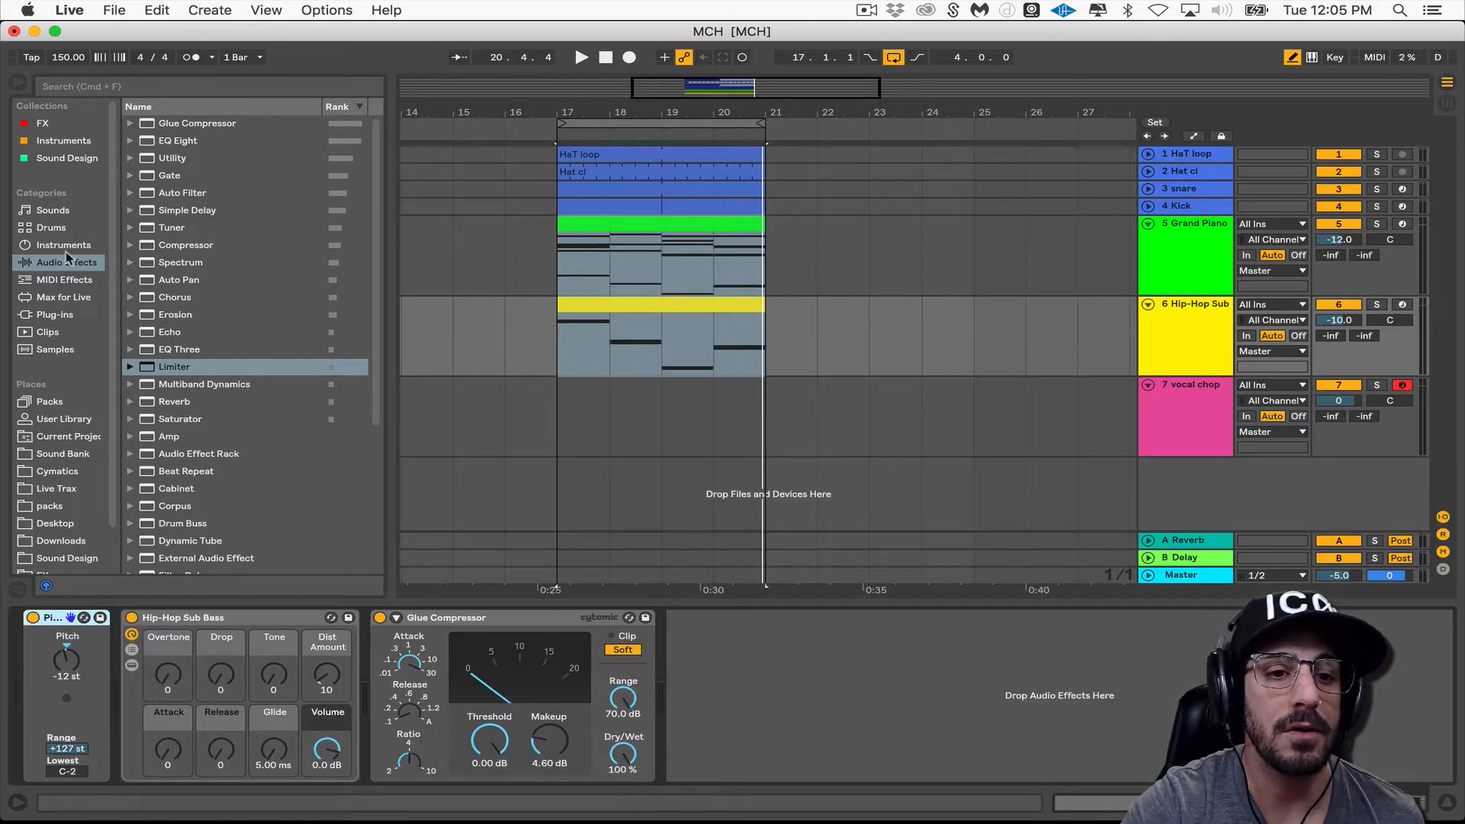
left_click(66, 279)
left_click_drag(191, 128, 95, 673)
key("space")
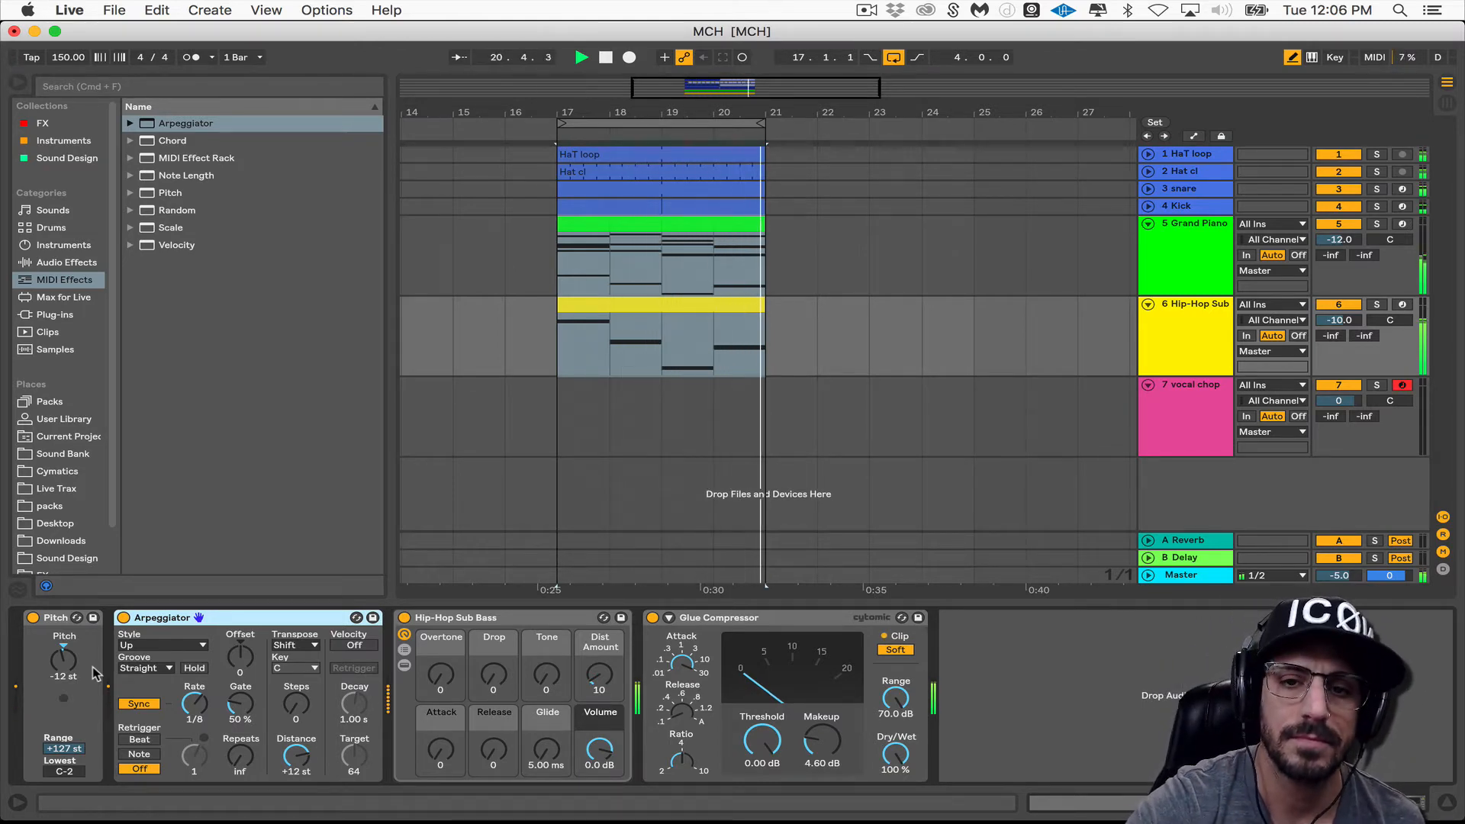
key("space")
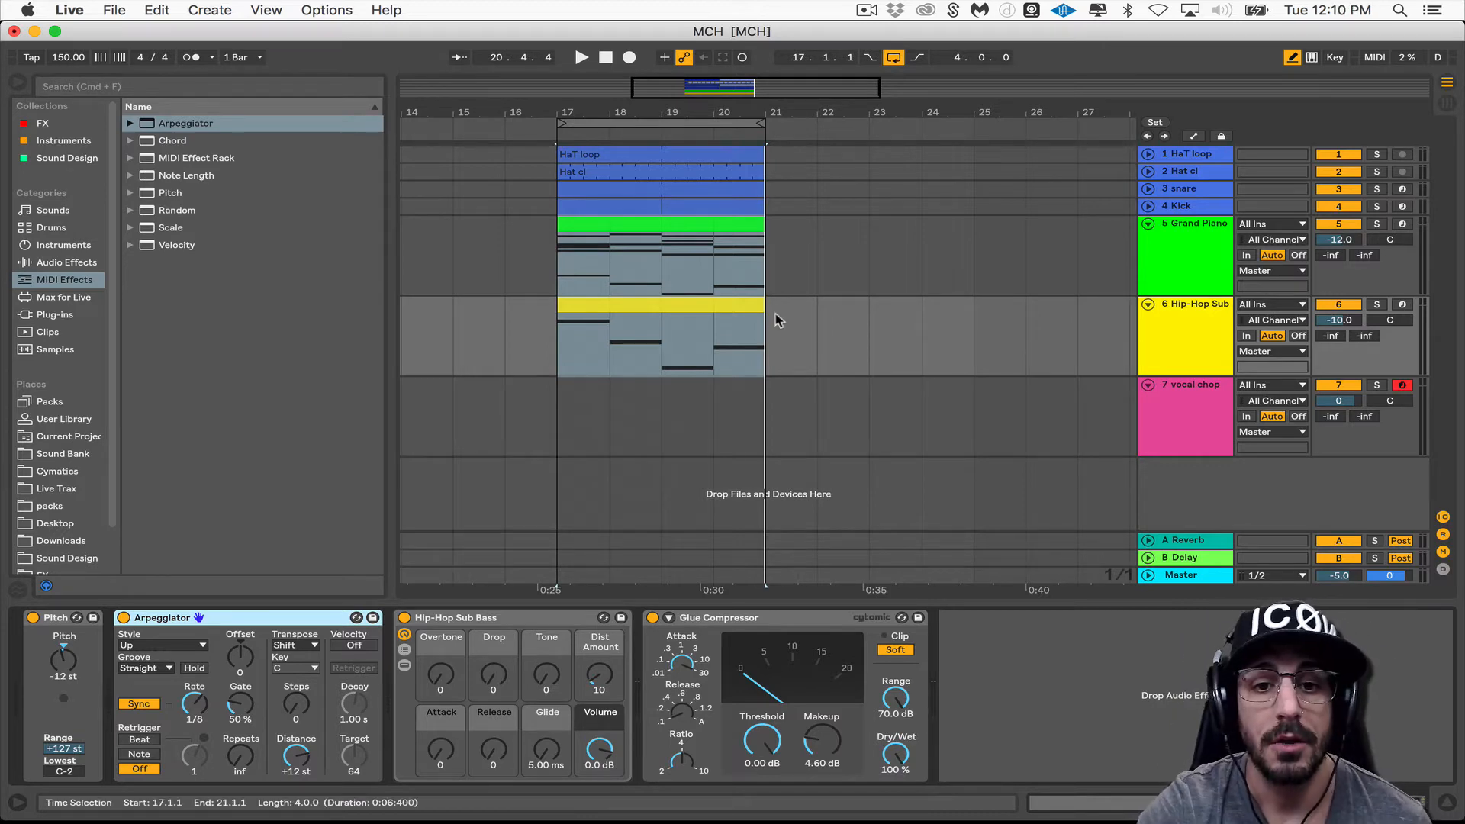
Step: Insert an empty MIDI clip on the vocal chop track from bar 17 to bar 21 and show the track's devices
left_click(646, 229)
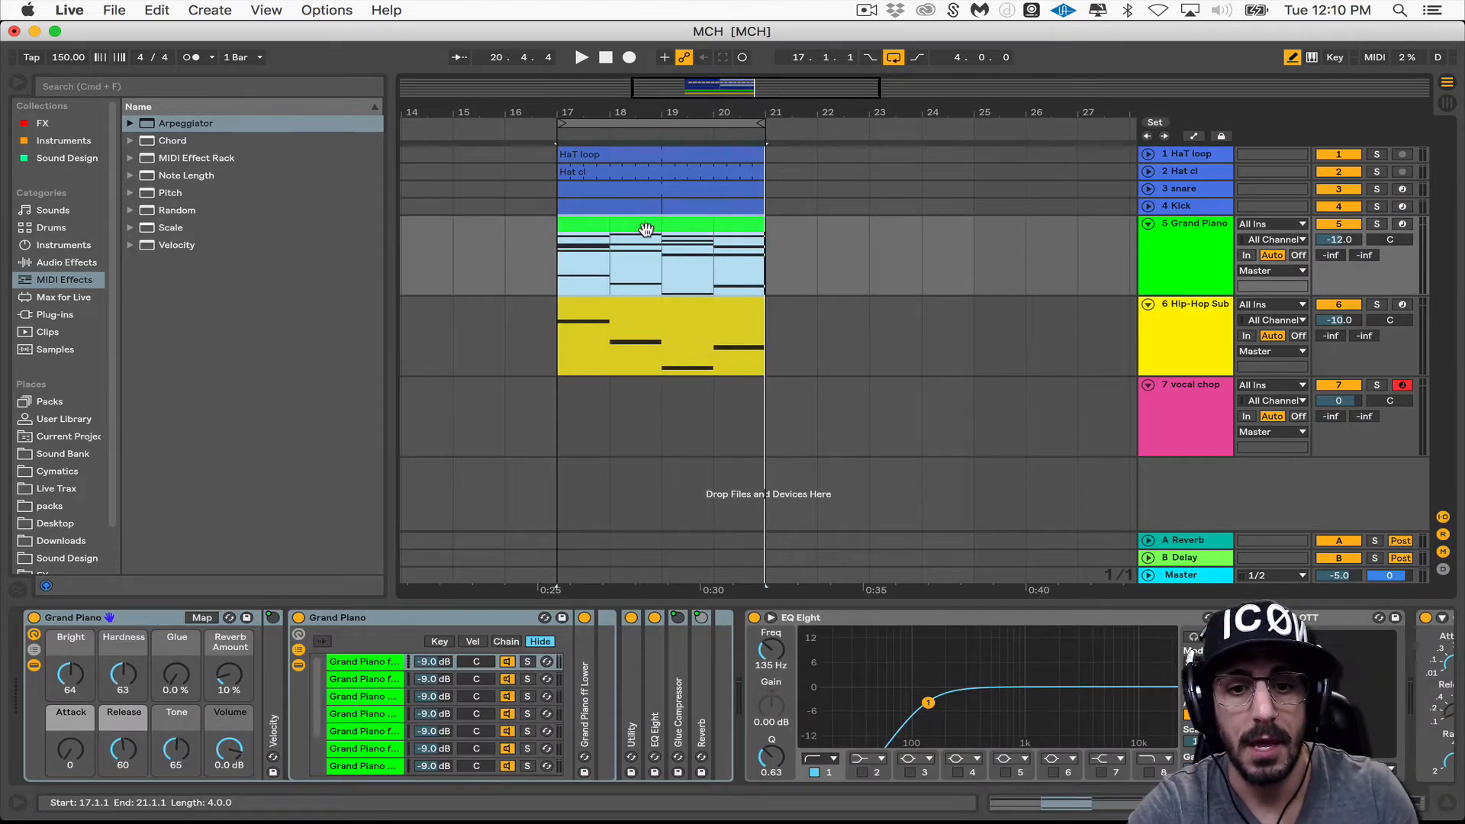
left_click_drag(561, 432, 781, 412)
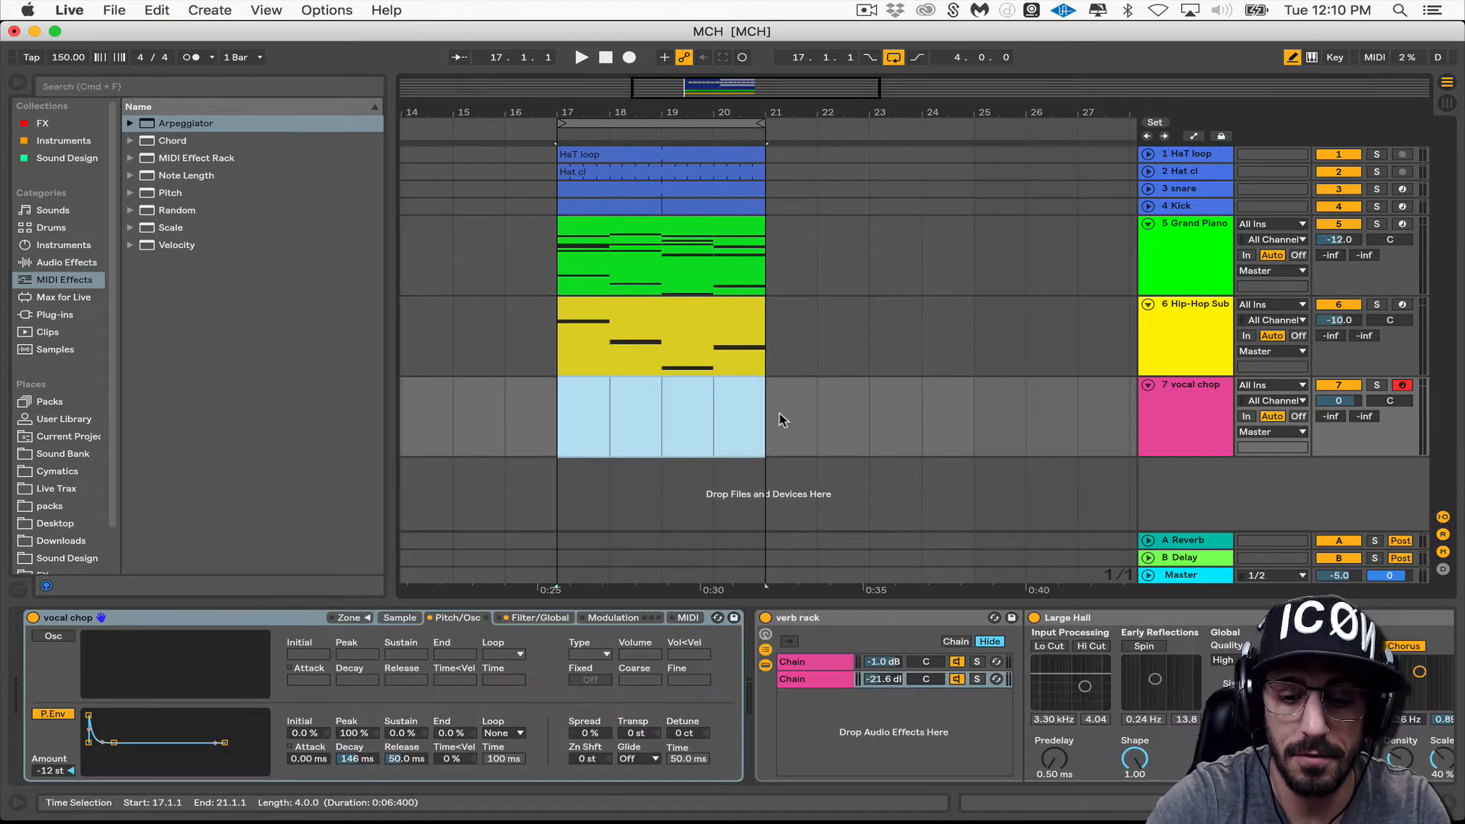
key("cmd+shift+m")
key("shift+Tab")
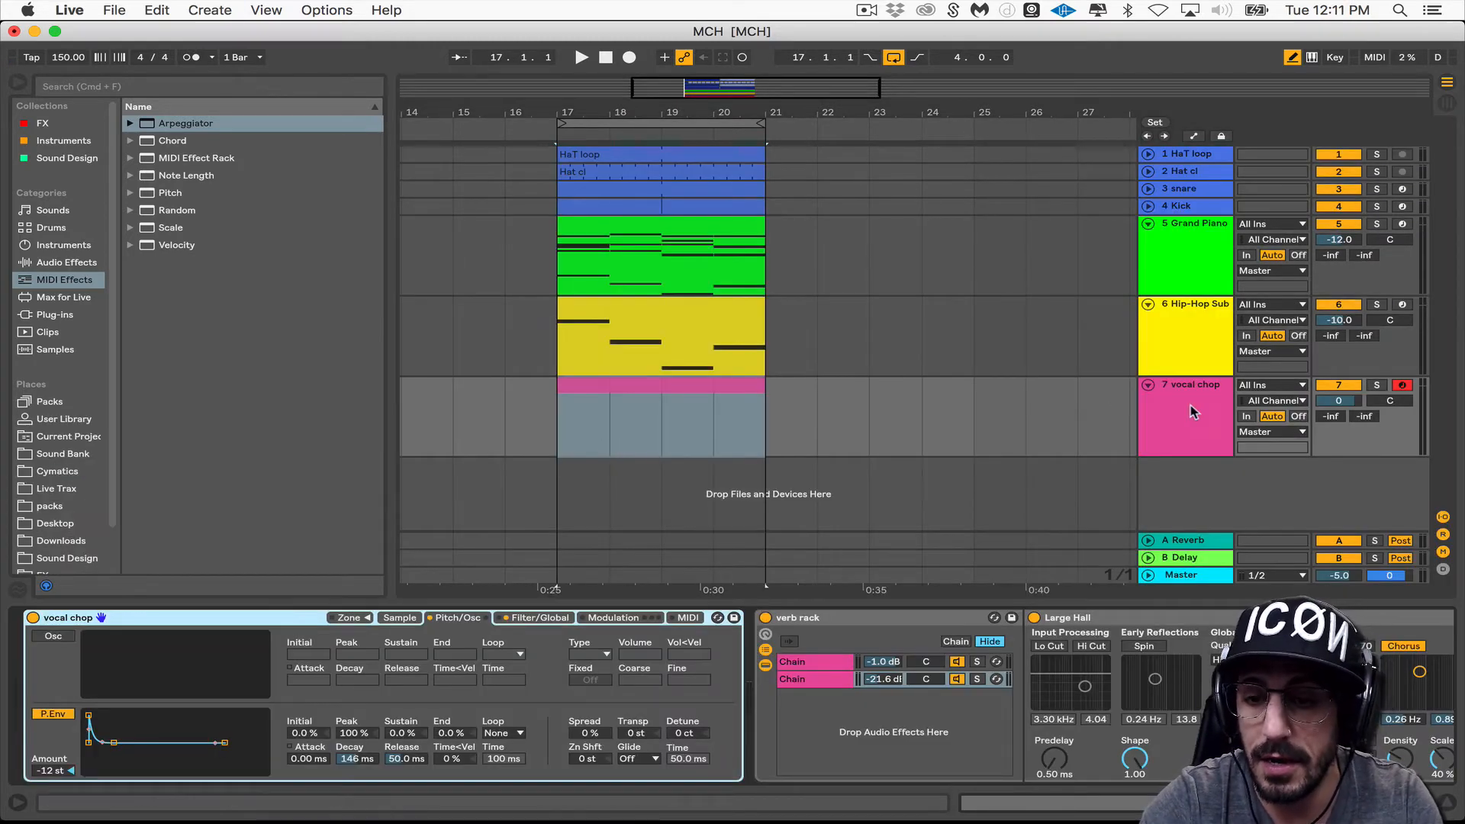
Step: Check the vocal chop instrument's sample and set its pitch envelope decay to 206 ms
left_click(399, 617)
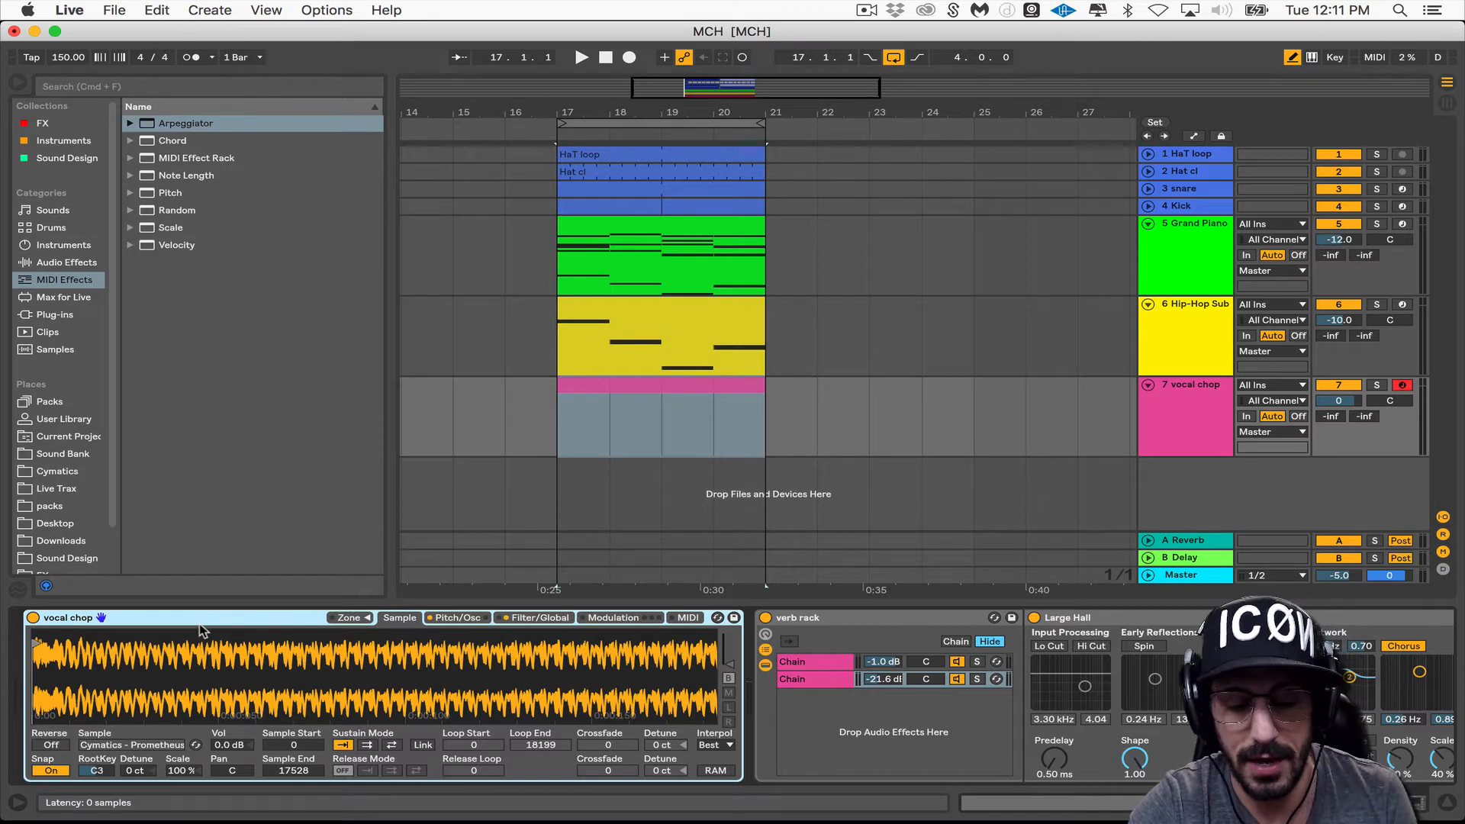
left_click(457, 617)
left_click_drag(114, 742, 133, 742)
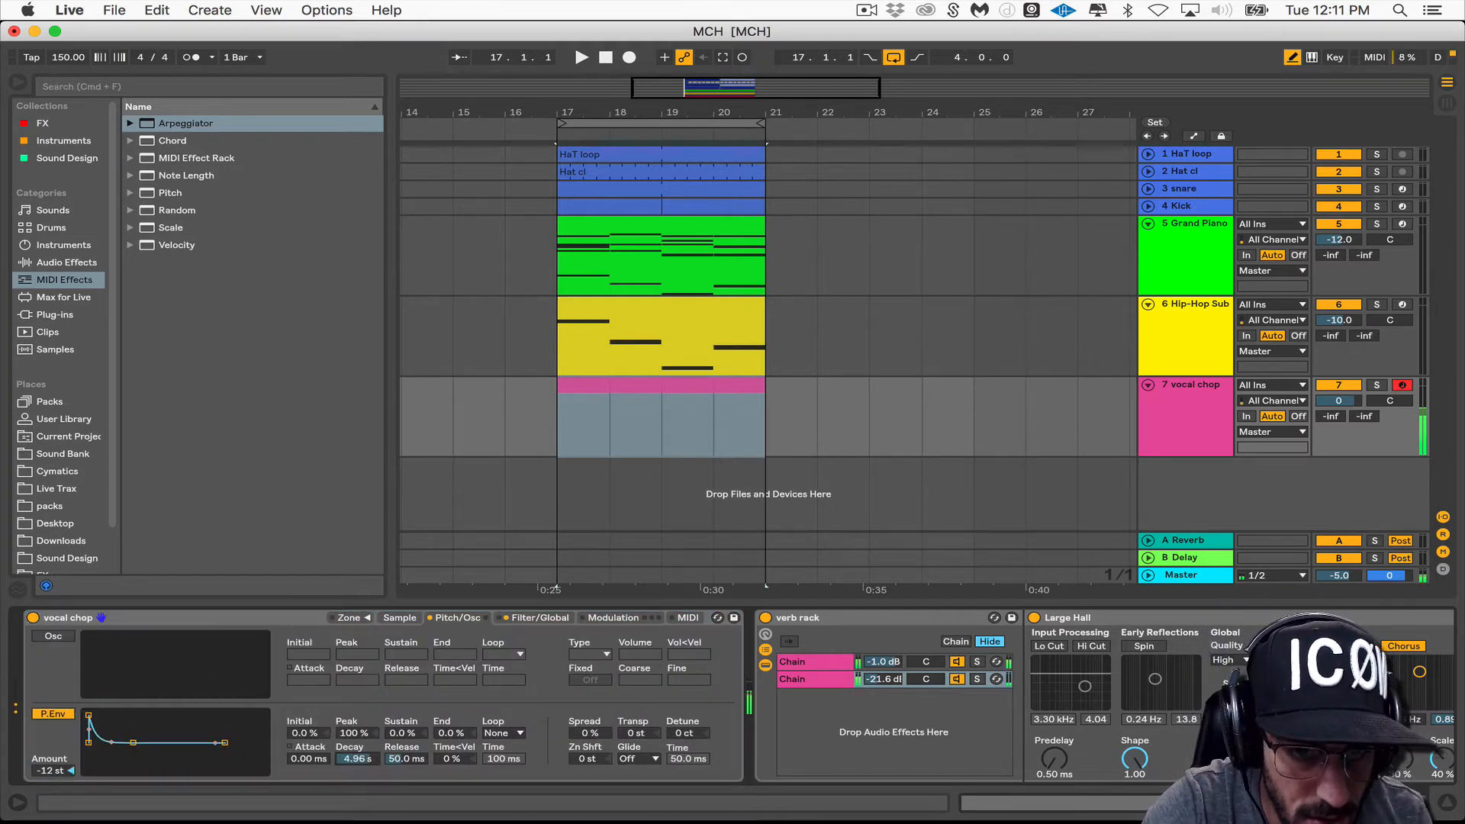
left_click_drag(355, 756, 355, 793)
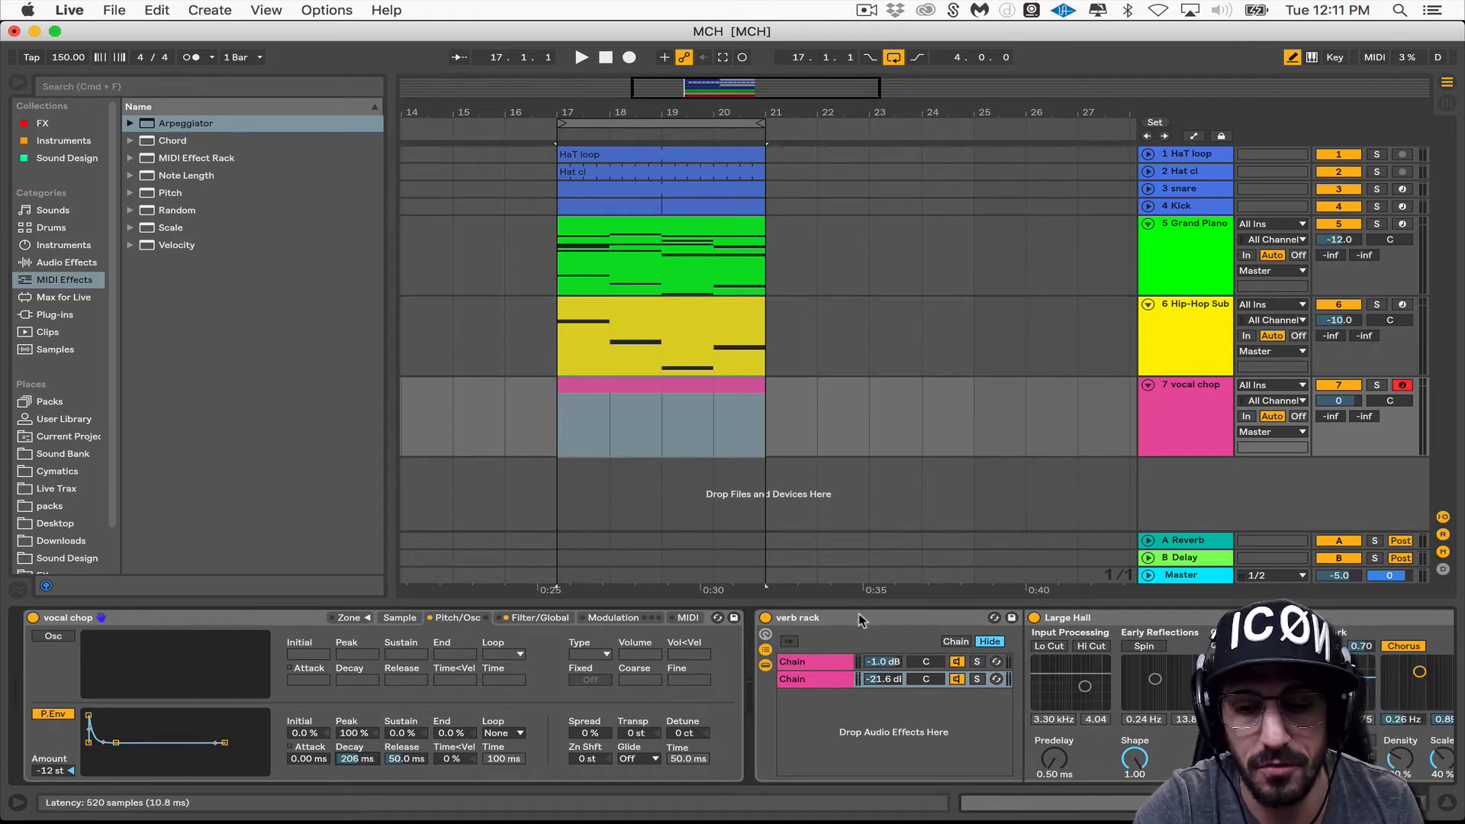
Step: Examine the verb rack's two chains and the reverb, compressor, EQ Eight, Utility and Glue Compressor effects on the second chain
scroll(985, 643, "right", 5)
scroll(839, 710, "left", 3)
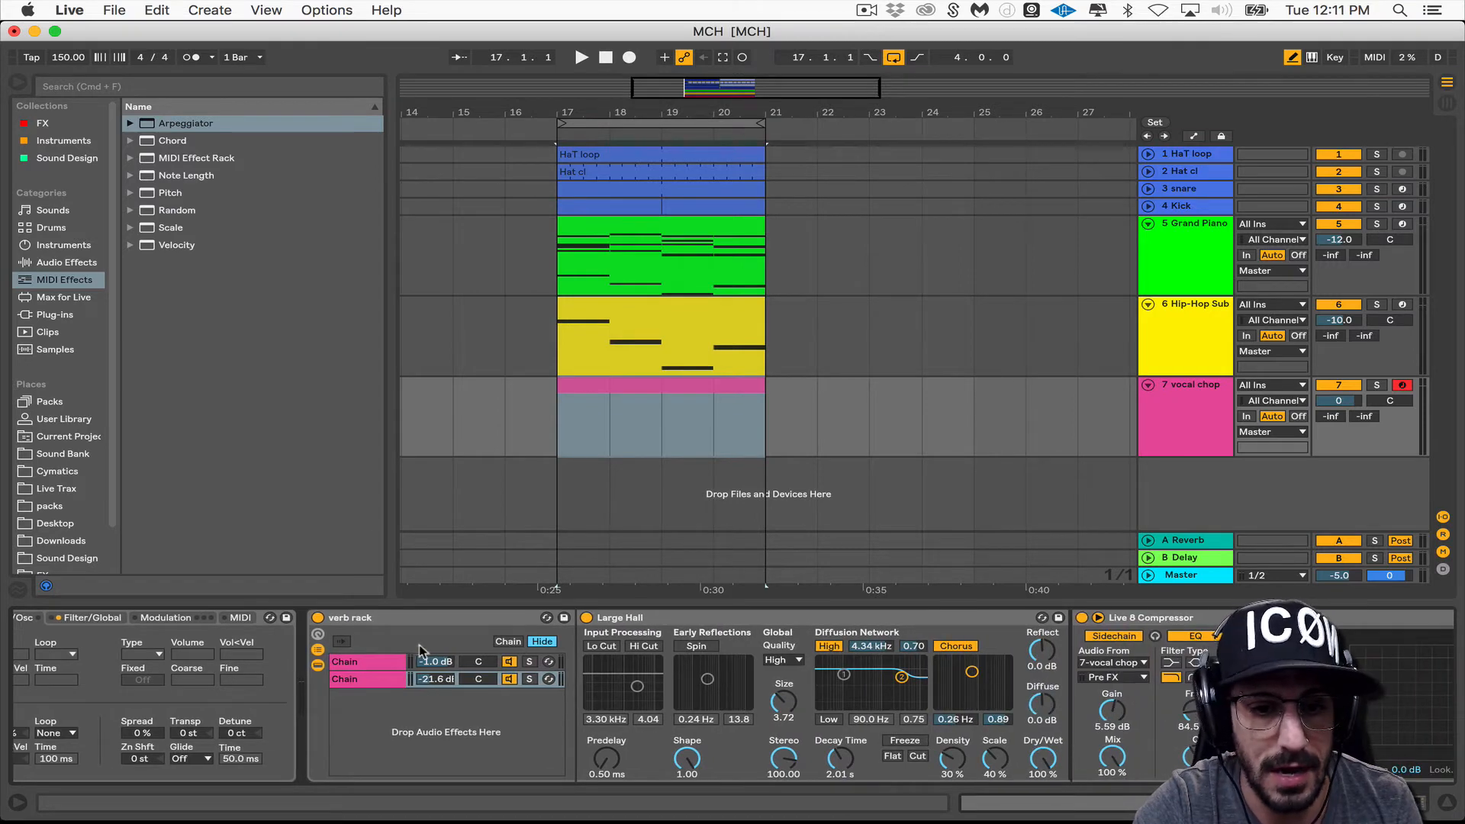
left_click(369, 666)
left_click(366, 680)
left_click(398, 618)
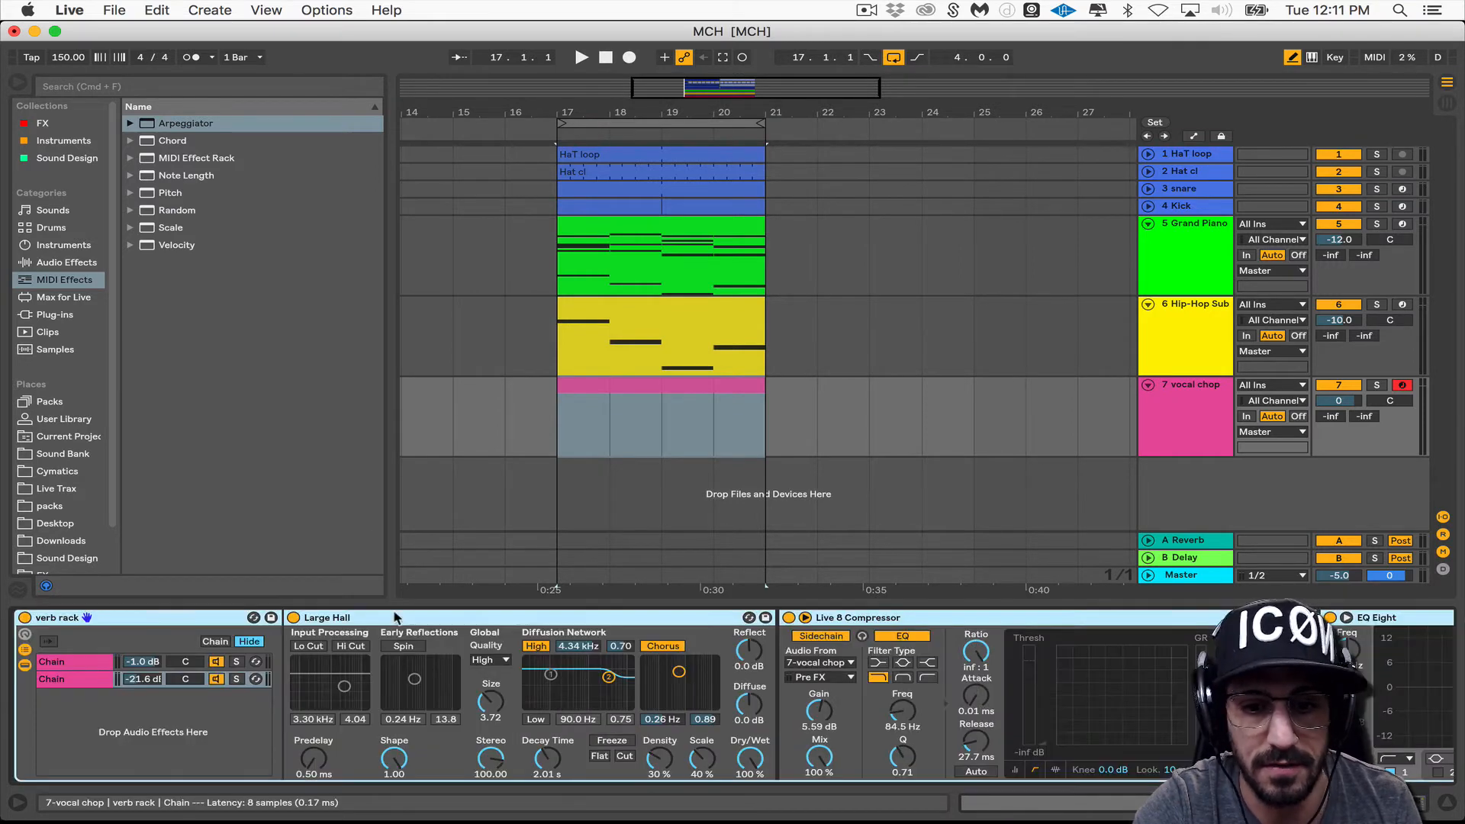
scroll(654, 640, "right", 12)
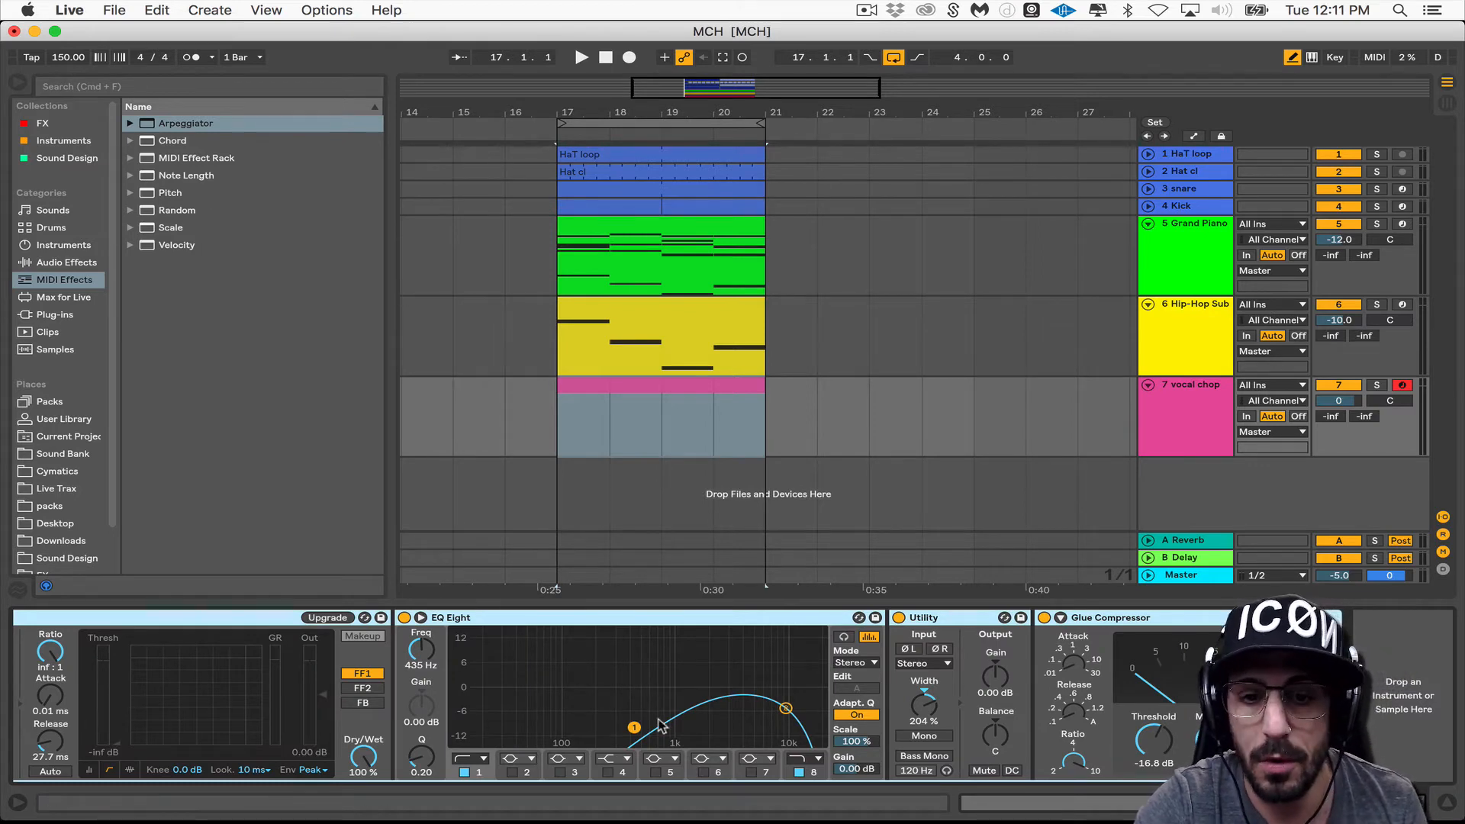
scroll(662, 725, "left", 10)
scroll(662, 725, "left", 3)
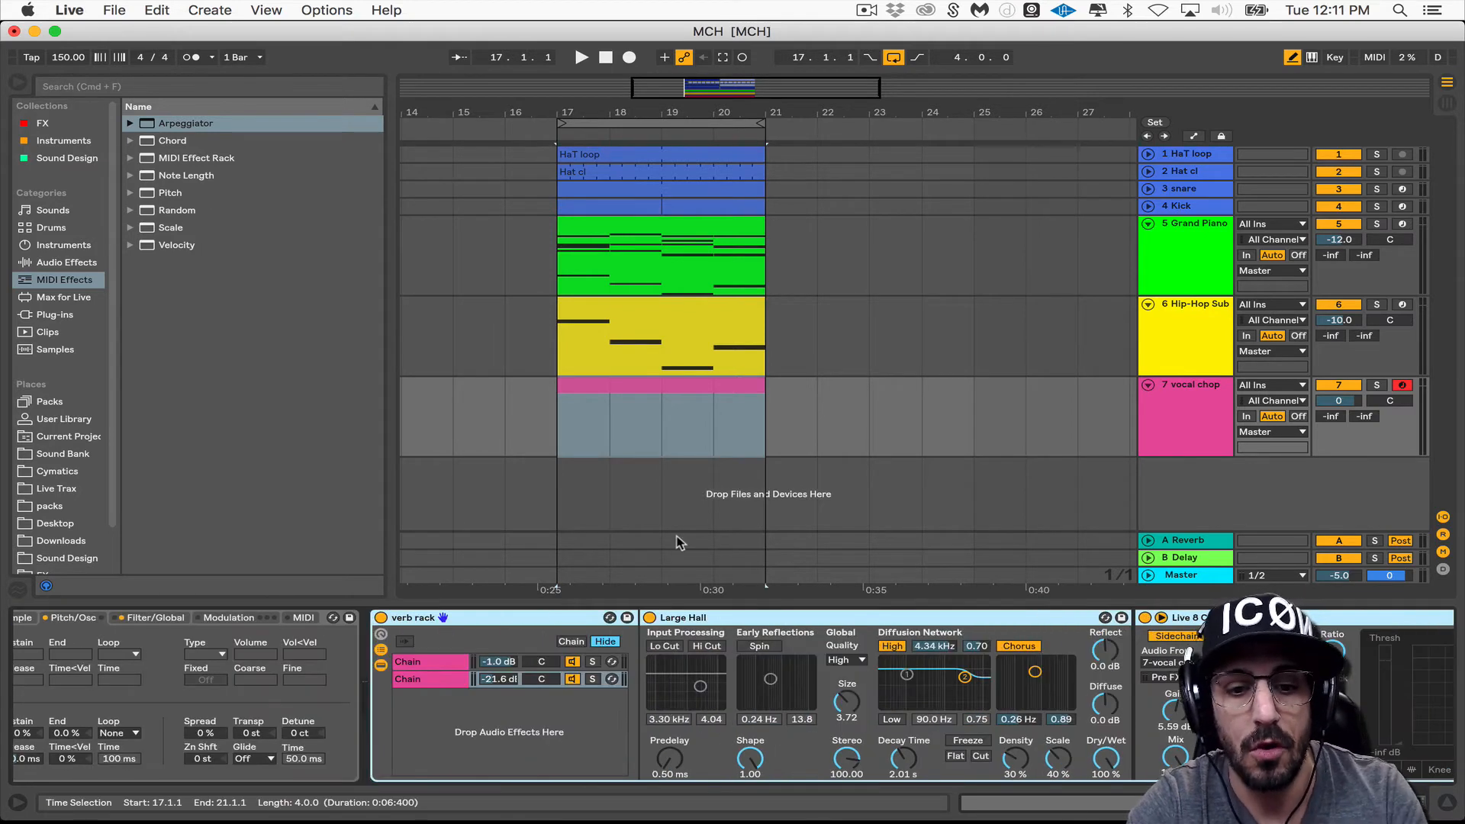
Step: Open the Grand Piano, Hip-Hop Sub and vocal chop clips together in the note editor, with the vocal chop clip as the editable one
left_click(680, 383)
left_click(663, 268)
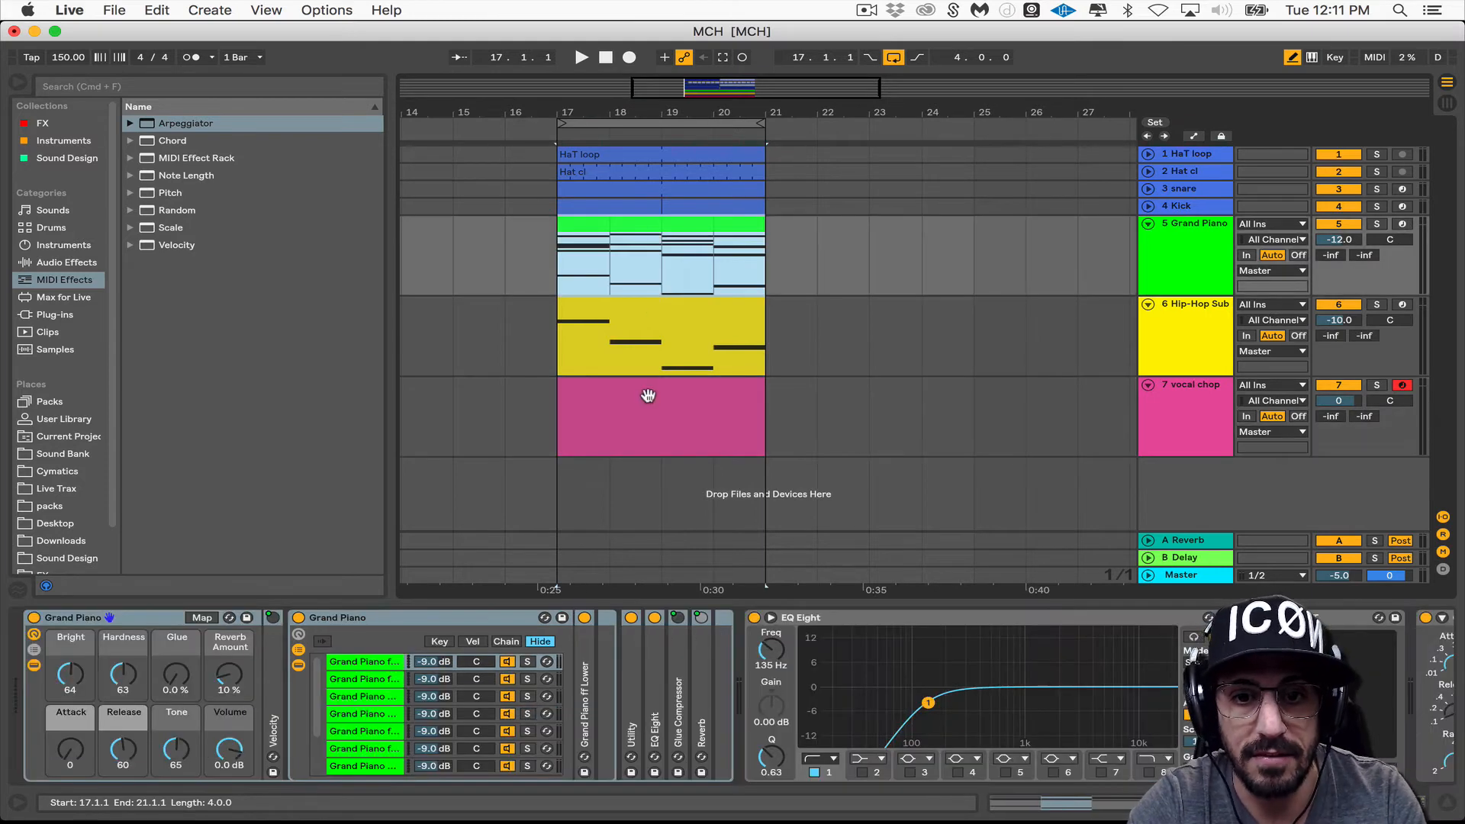
left_click(644, 392, "shift")
double_click(679, 397)
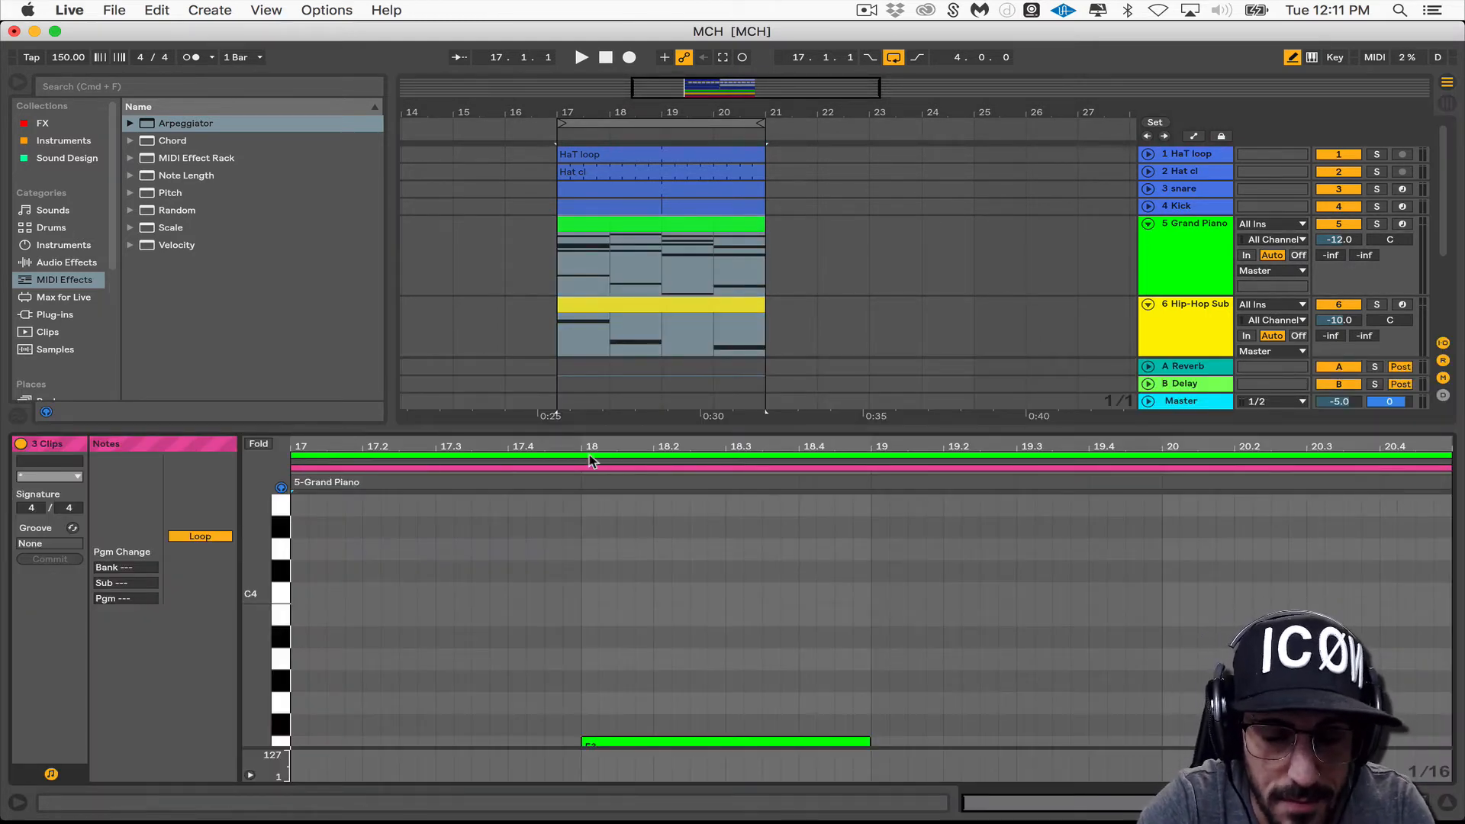
left_click(592, 464)
left_click(594, 468)
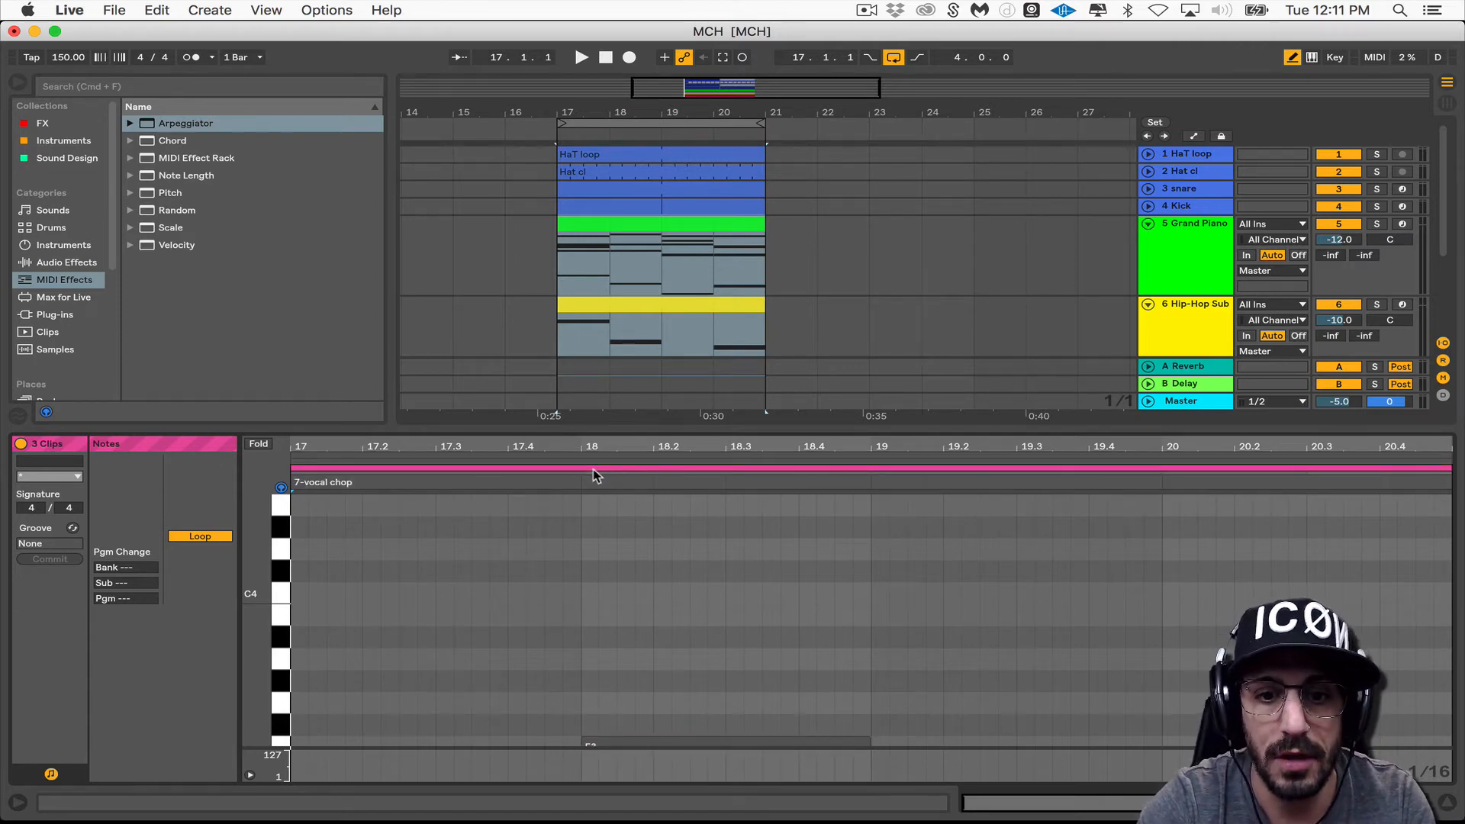
scroll(638, 609, "down", 6)
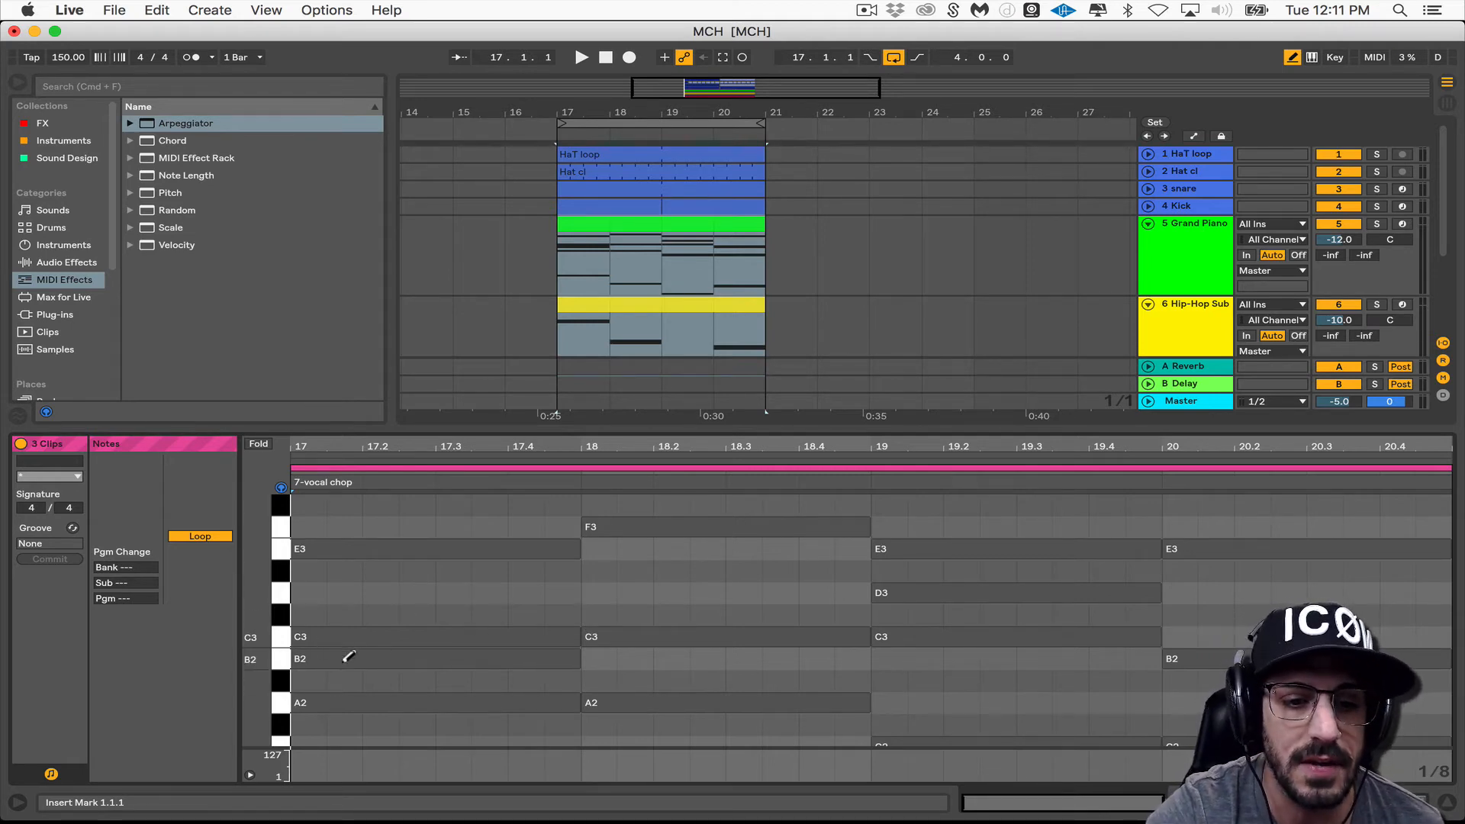
Step: Draw bar 17's vocal chop: eighth notes B2, C3, B2 starting half a beat in, plus one-beat A2 at 17.3 and C3 at 17.4
left_click(345, 659)
left_click(380, 636)
left_click(417, 659)
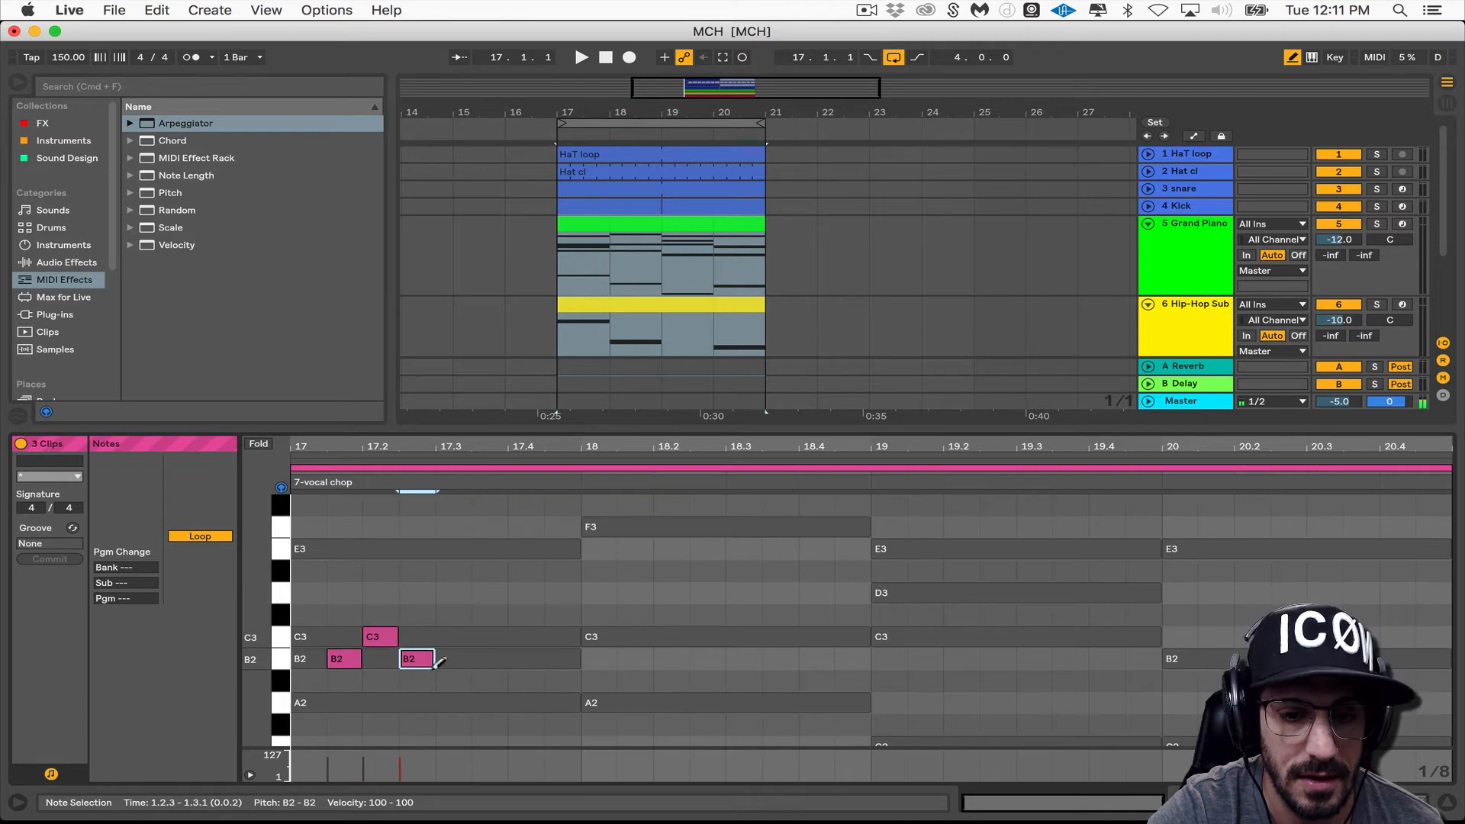
left_click(489, 703)
left_click(526, 637)
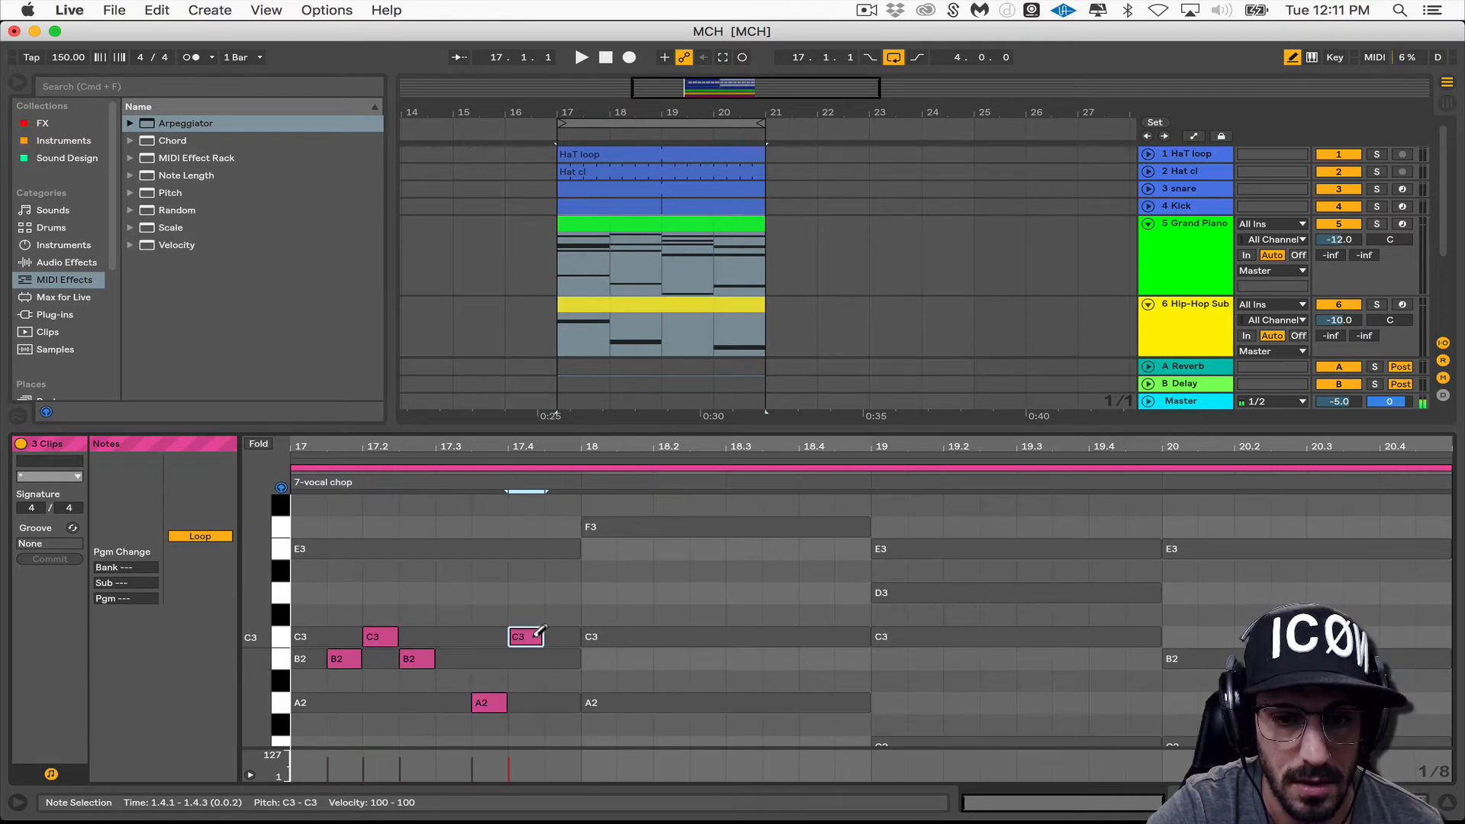
left_click_drag(539, 638, 576, 639)
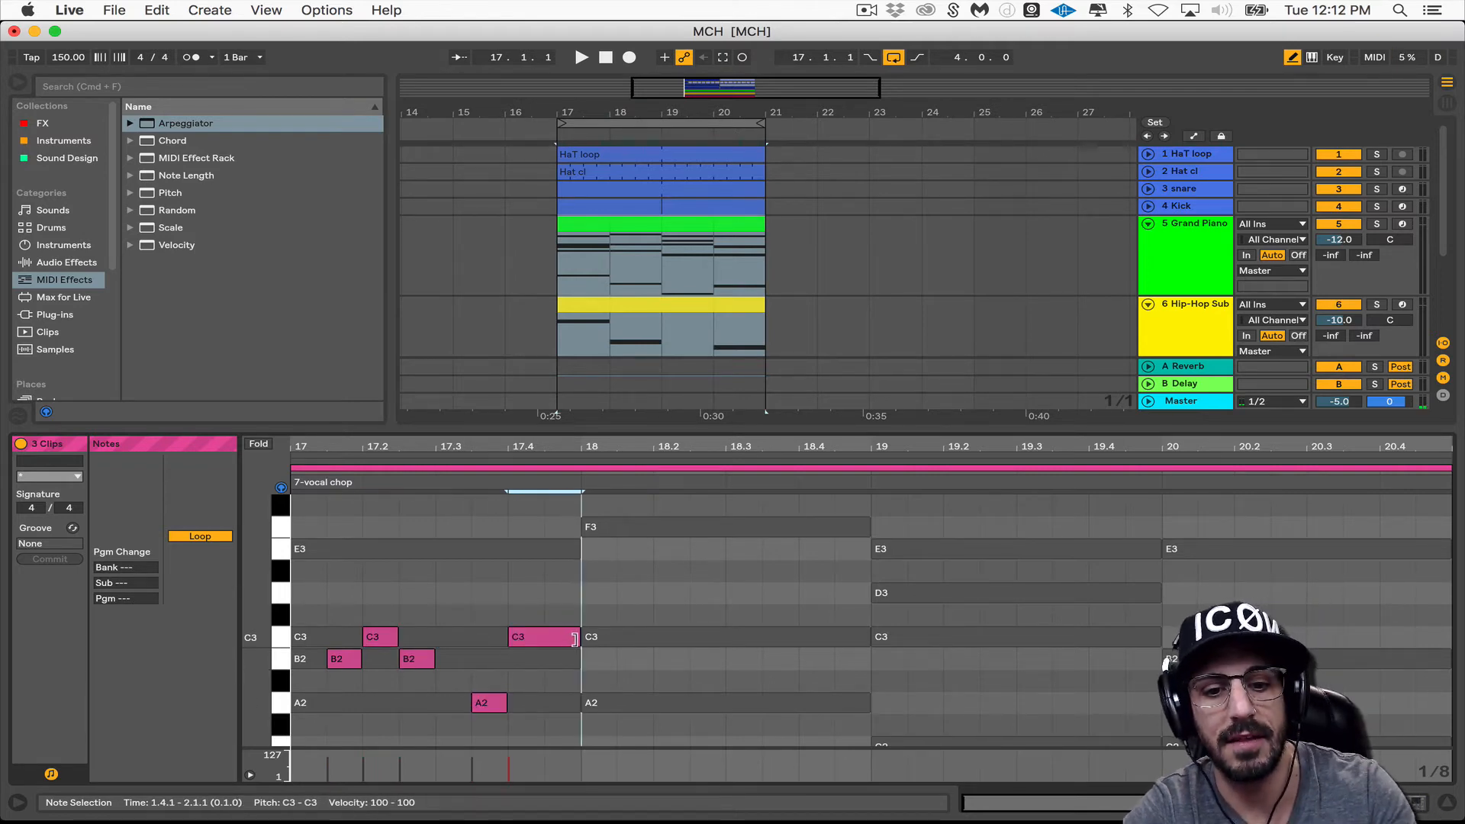
key("space")
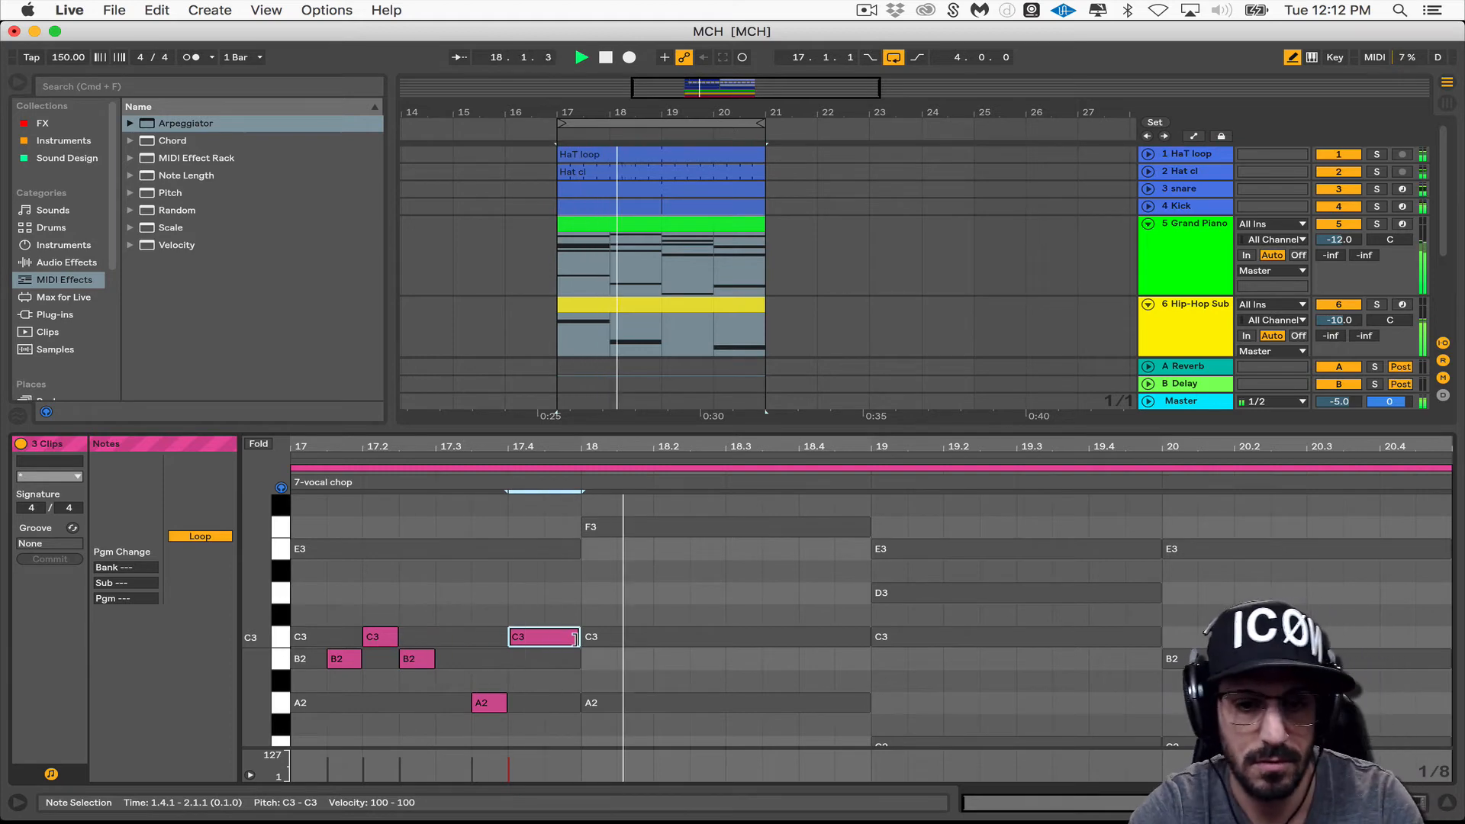
left_click_drag(473, 703, 439, 704)
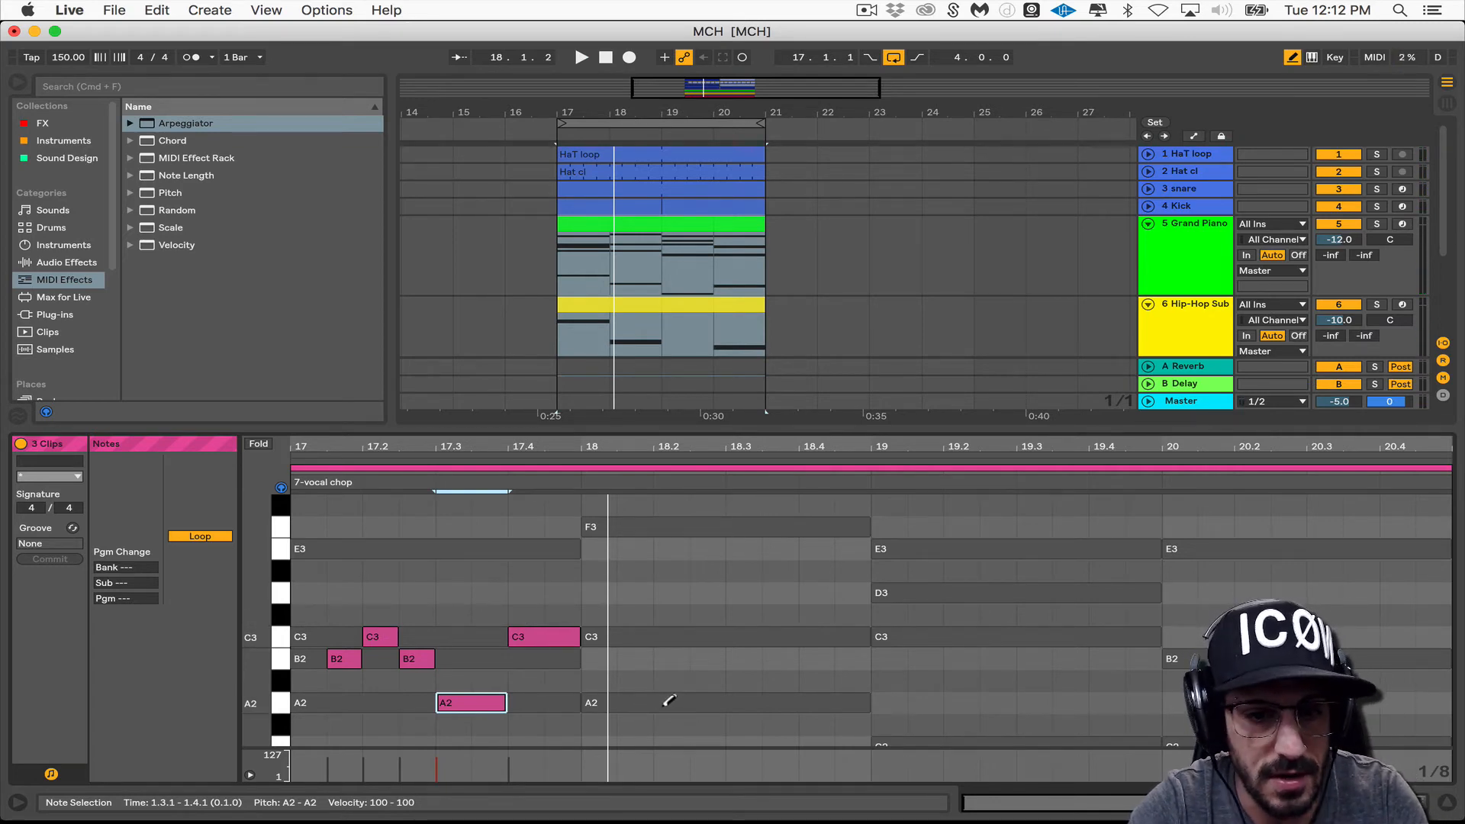
Step: Draw an eighth-note A2 half a beat into bar 18 and a C3 slightly under one beat long at 18.2
left_click(635, 723)
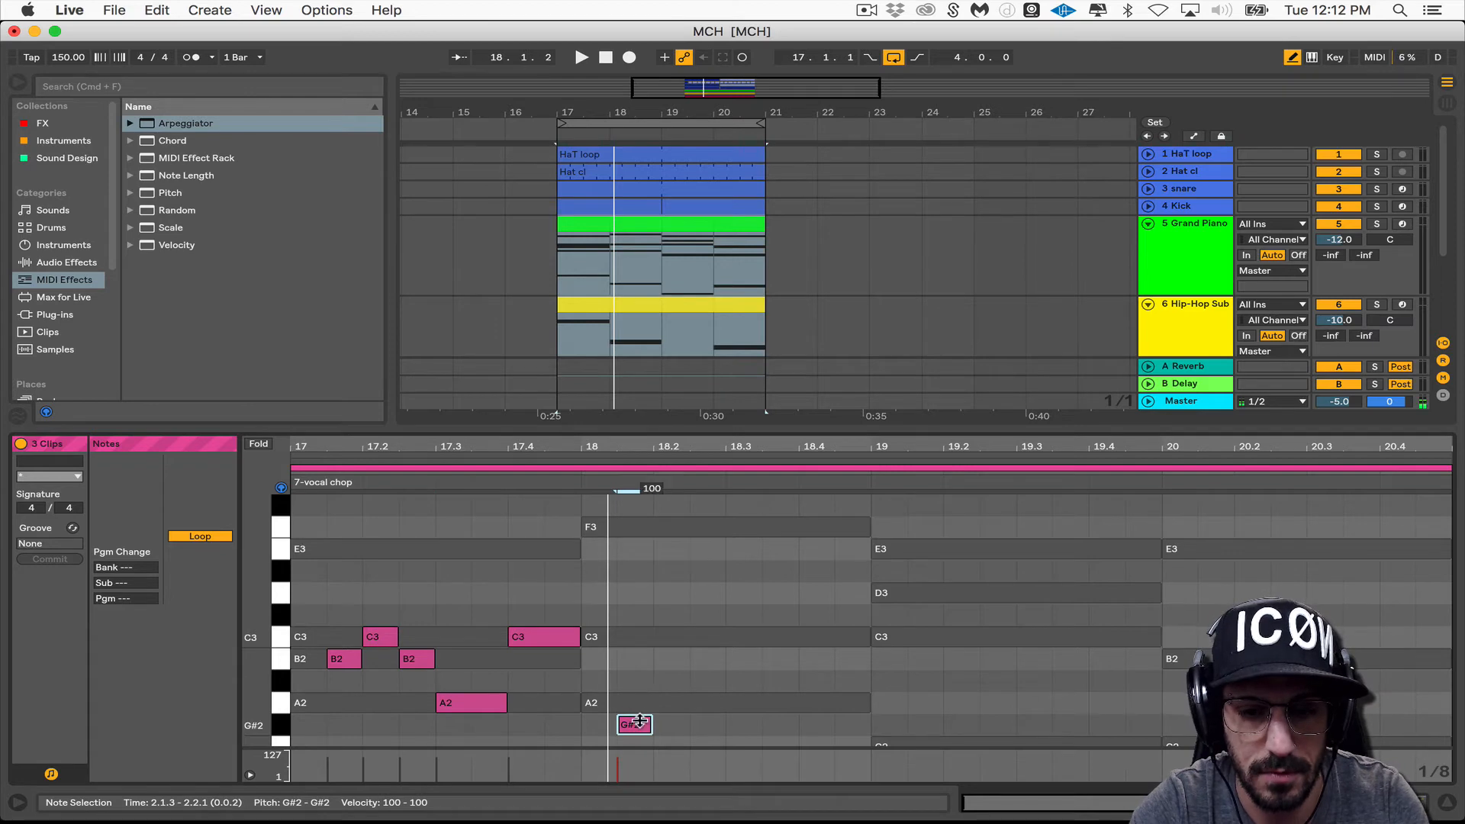
left_click(640, 722)
left_click(641, 705)
left_click_drag(681, 637, 715, 640)
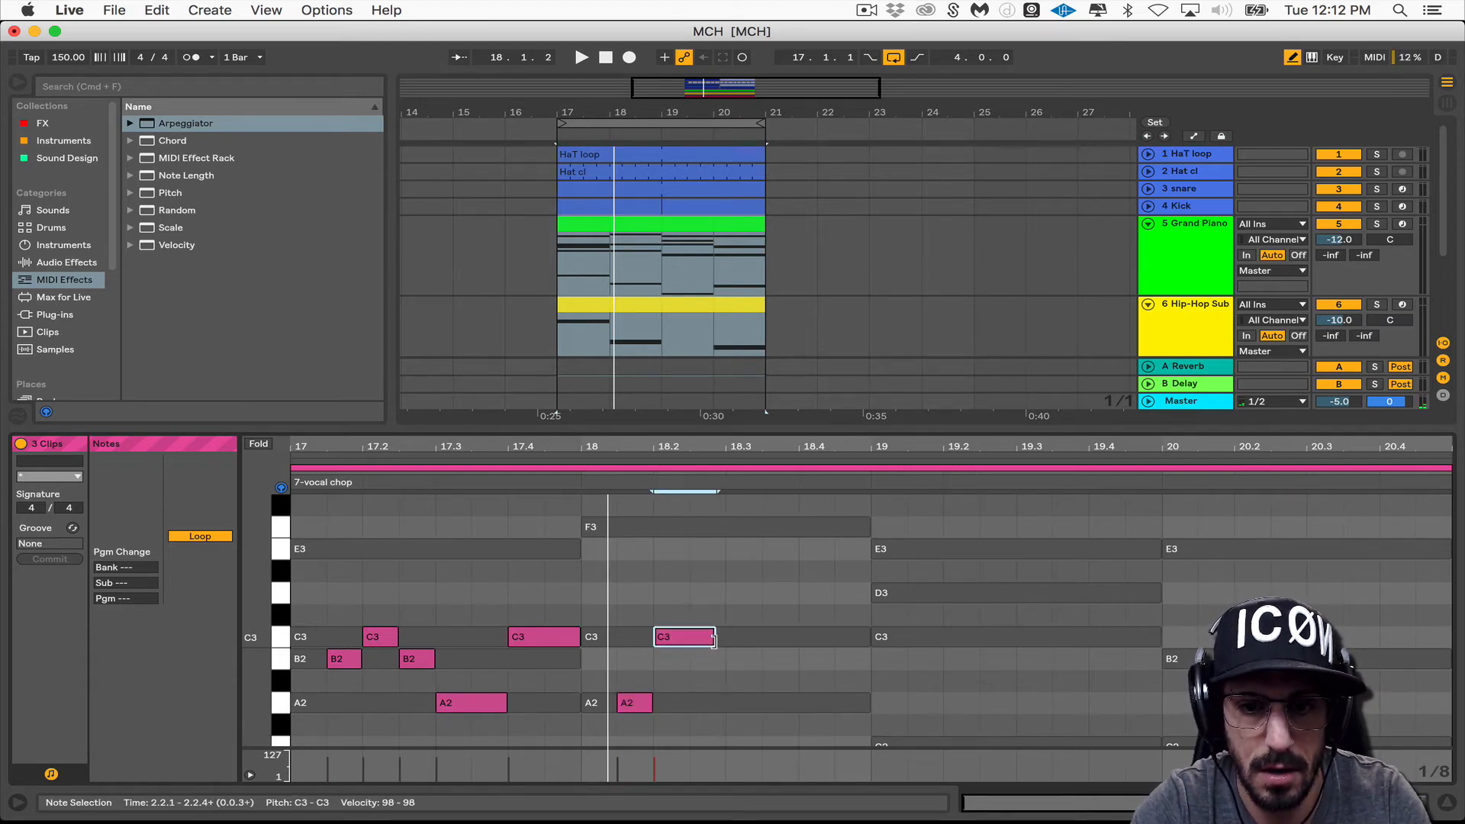
Step: Add a one-beat F3 at 18.3 and a one-beat C3 at 18.4, and play the loop to check them
left_click(758, 525)
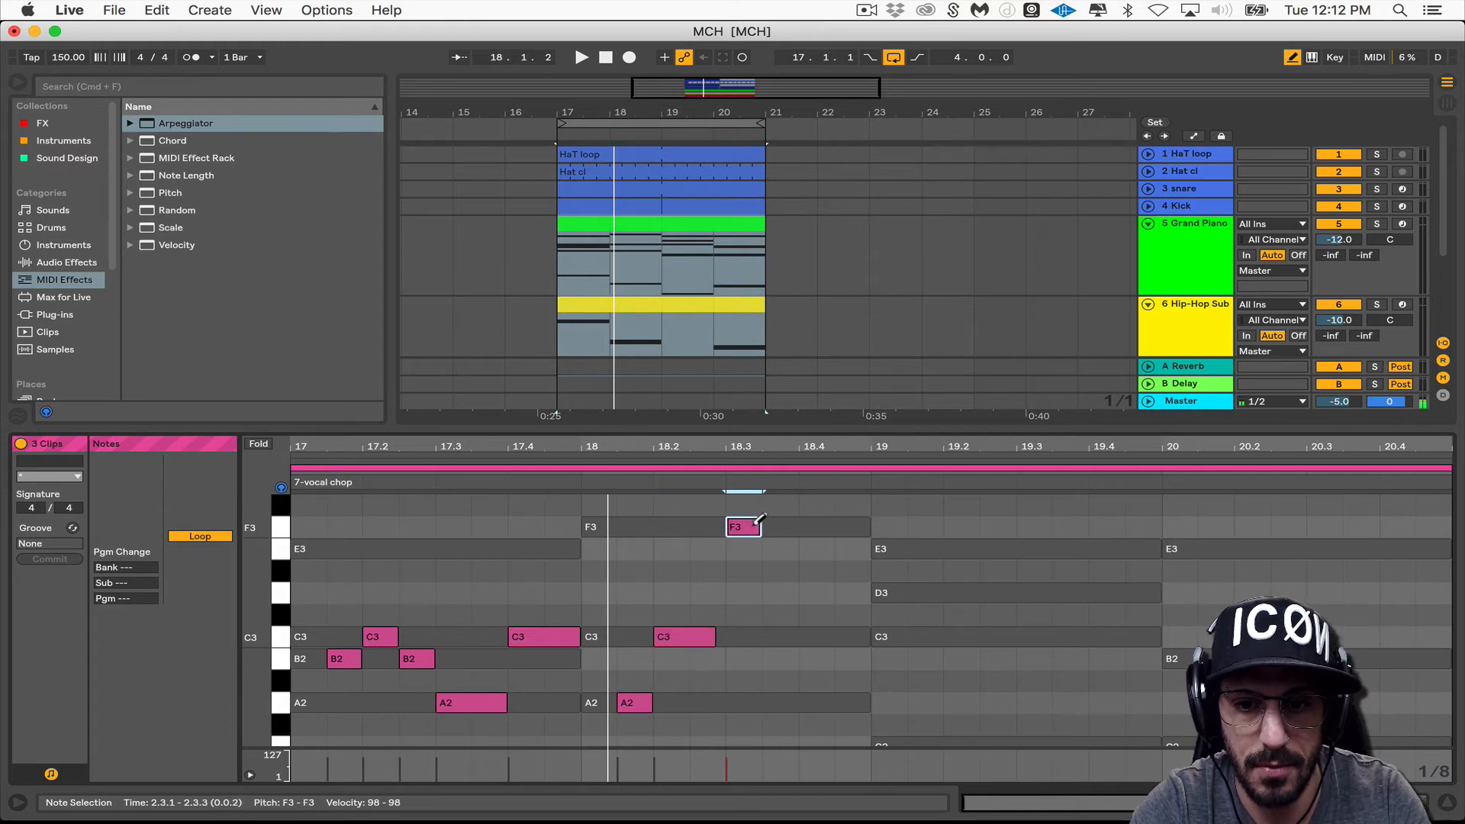
left_click_drag(755, 527, 798, 527)
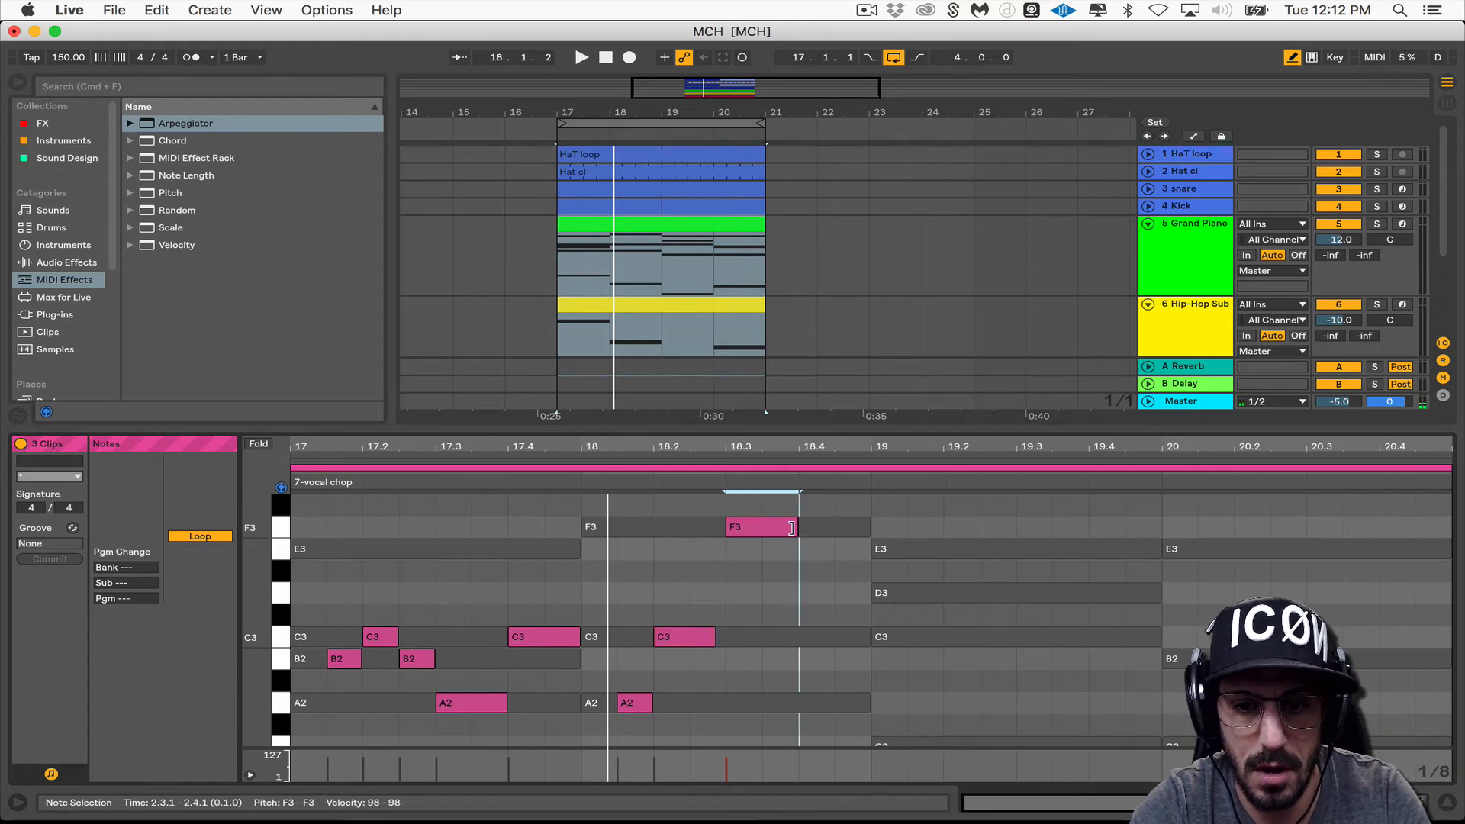
left_click(830, 636)
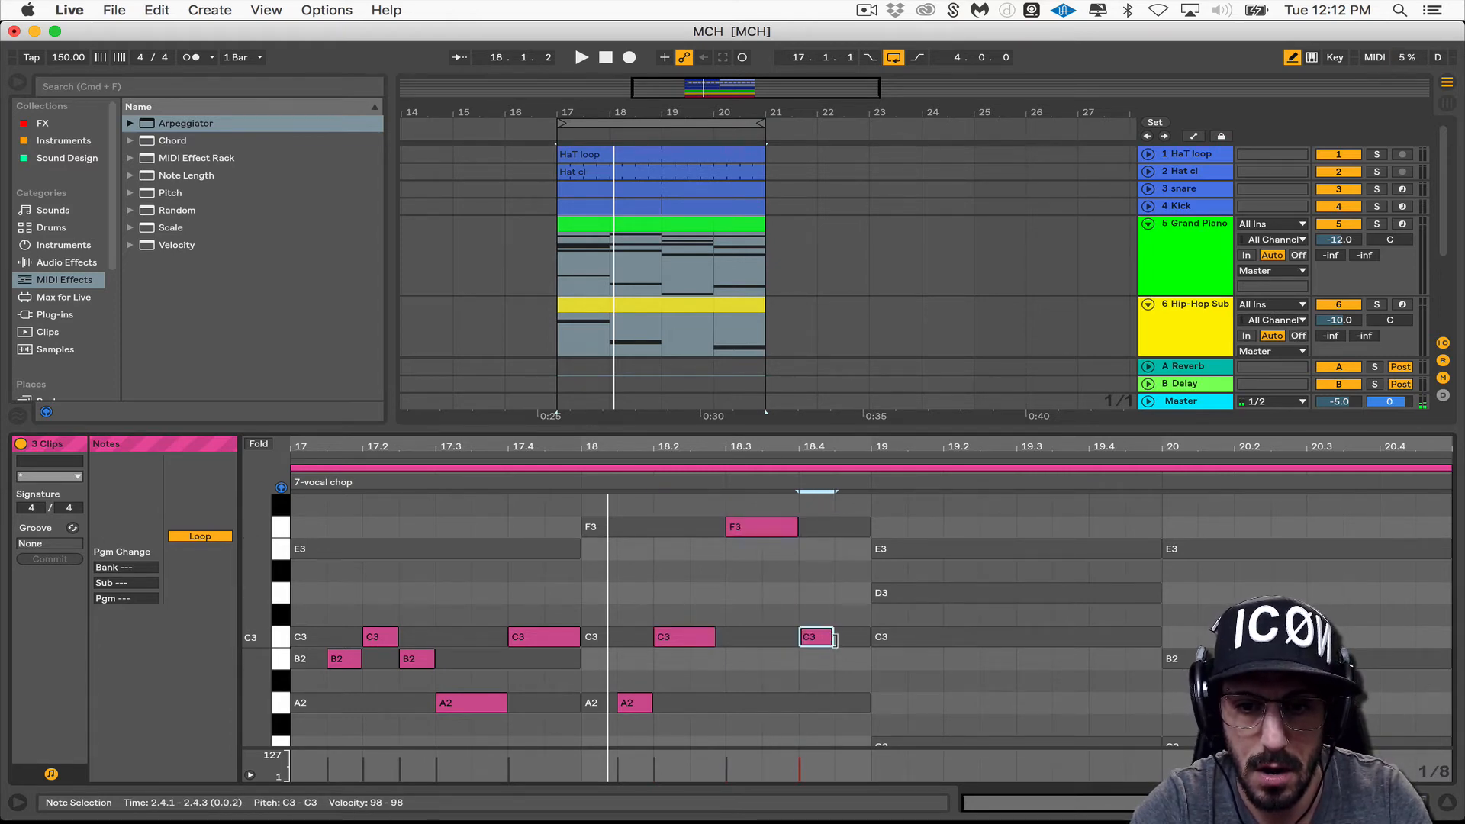
left_click(871, 637)
left_click(869, 638)
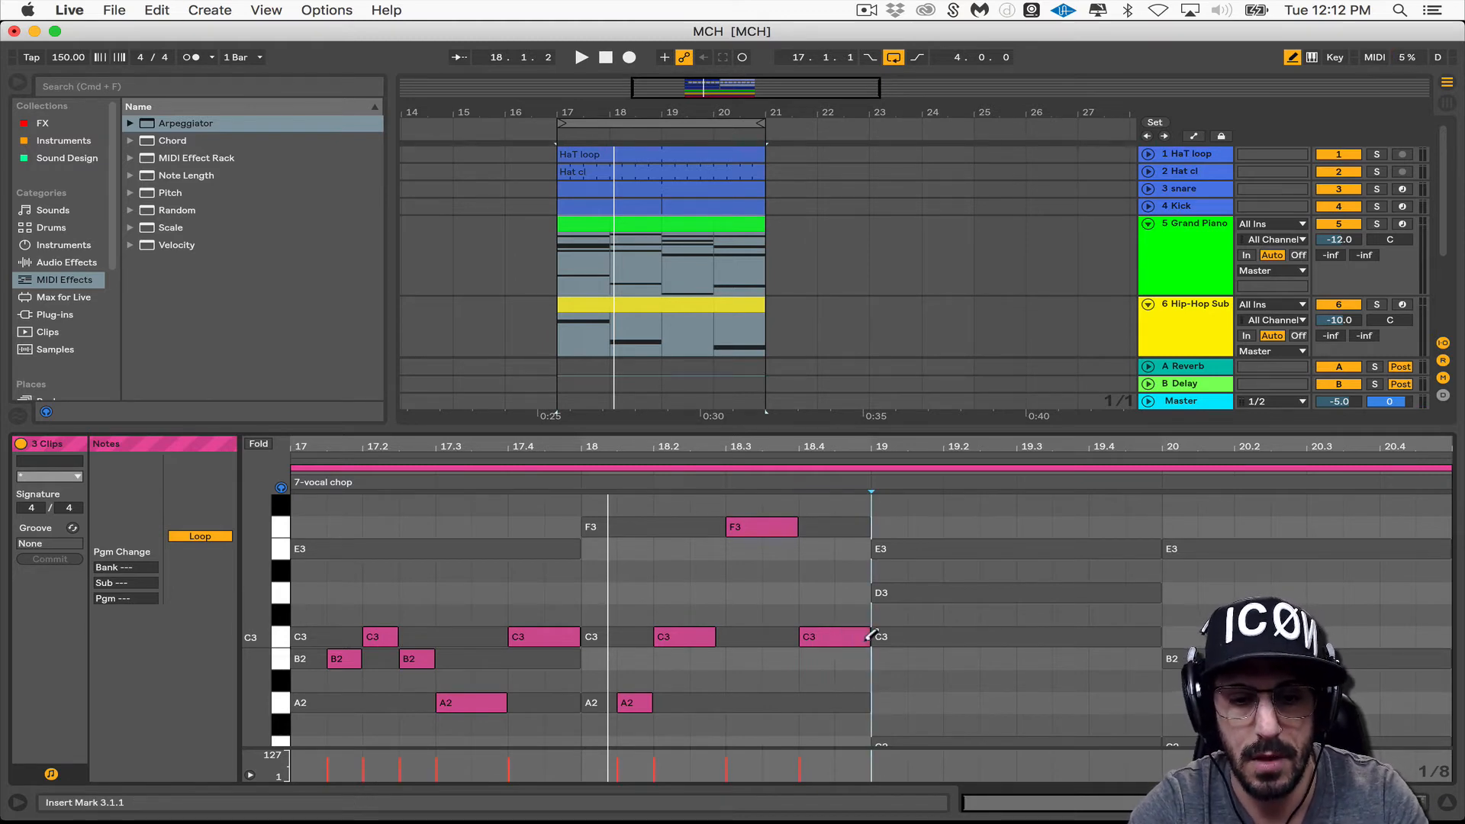
key("space")
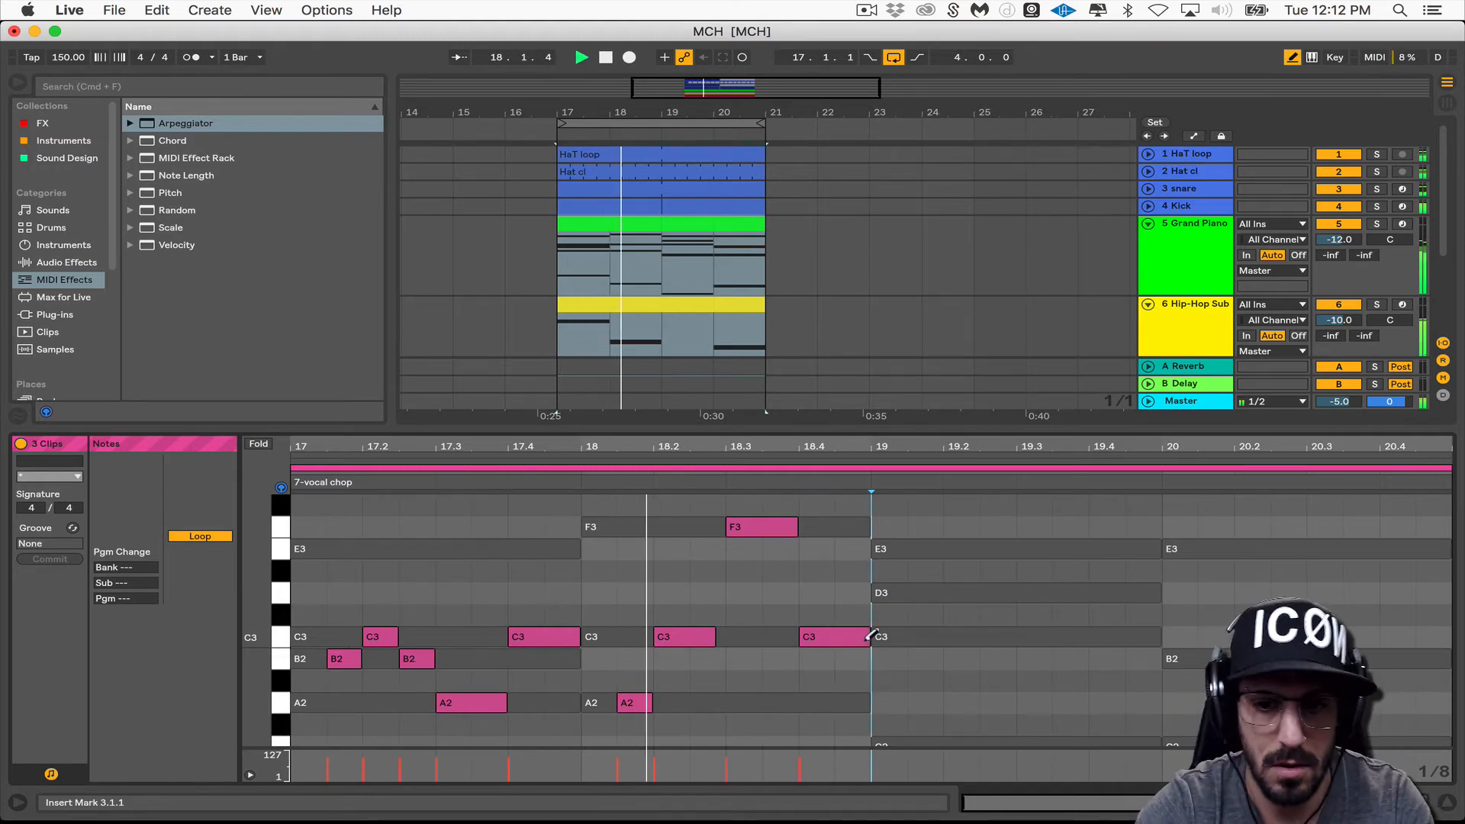
key("space")
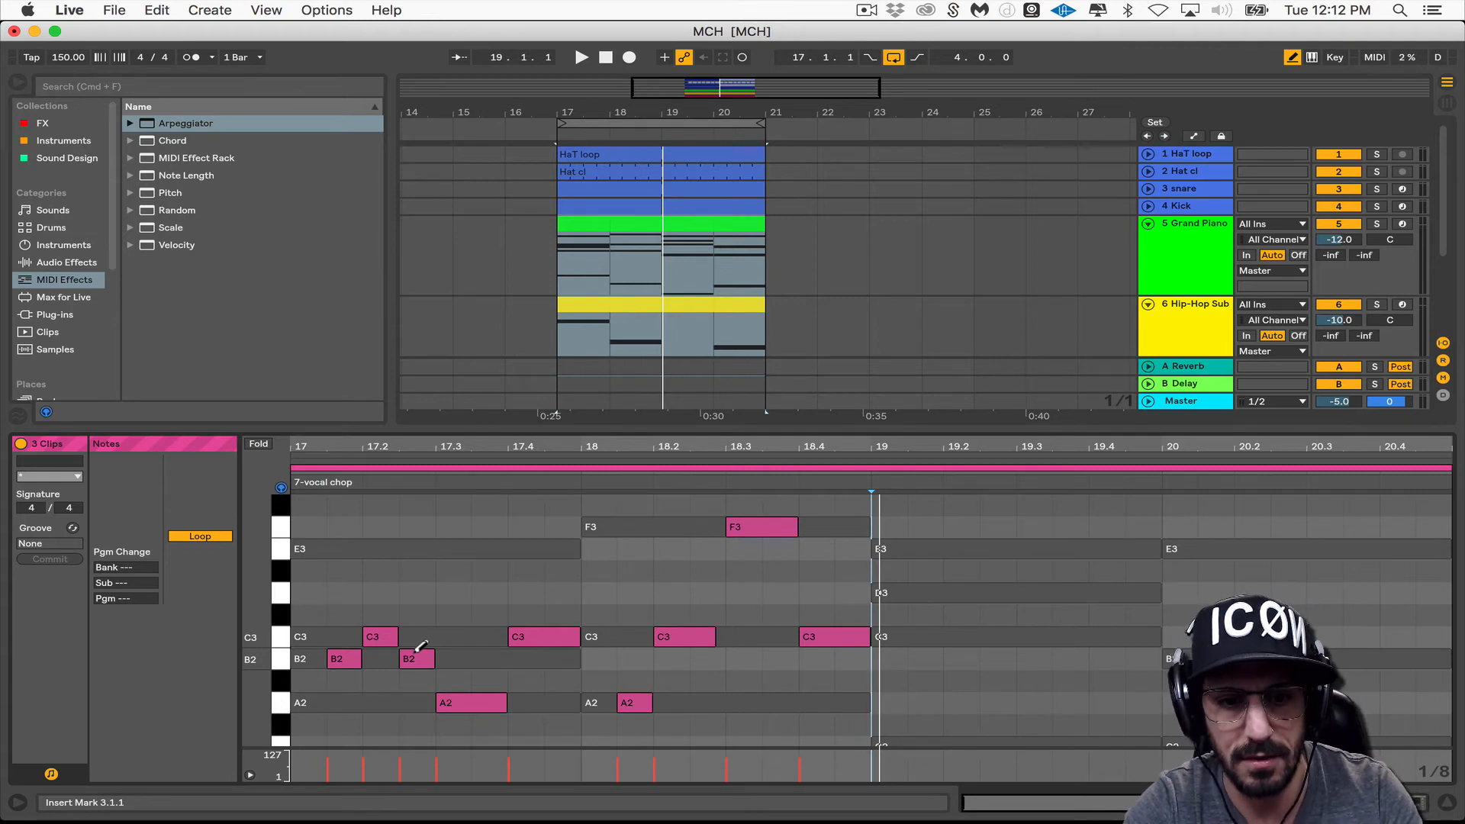
left_click(381, 659)
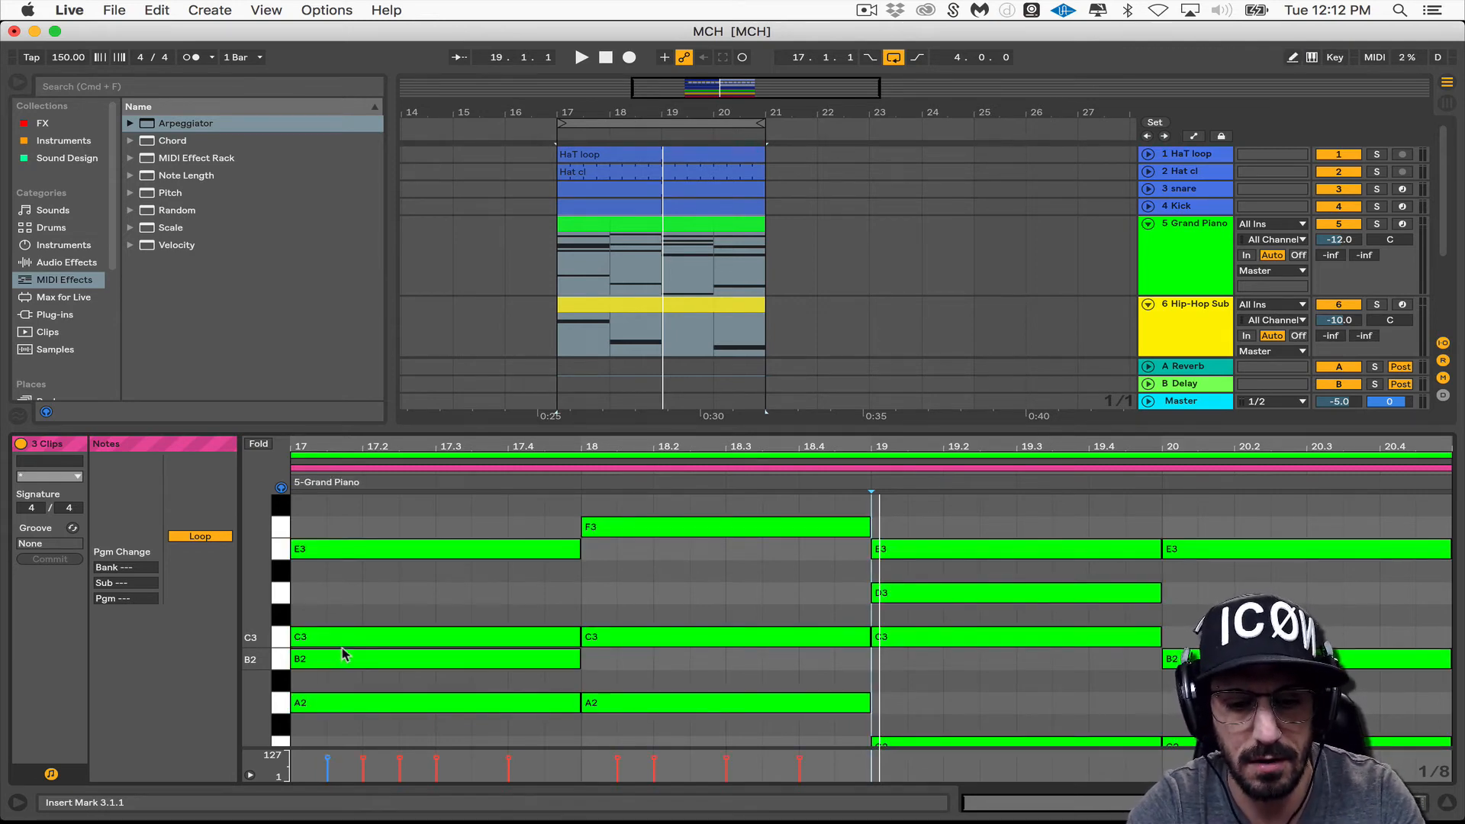
left_click(343, 657)
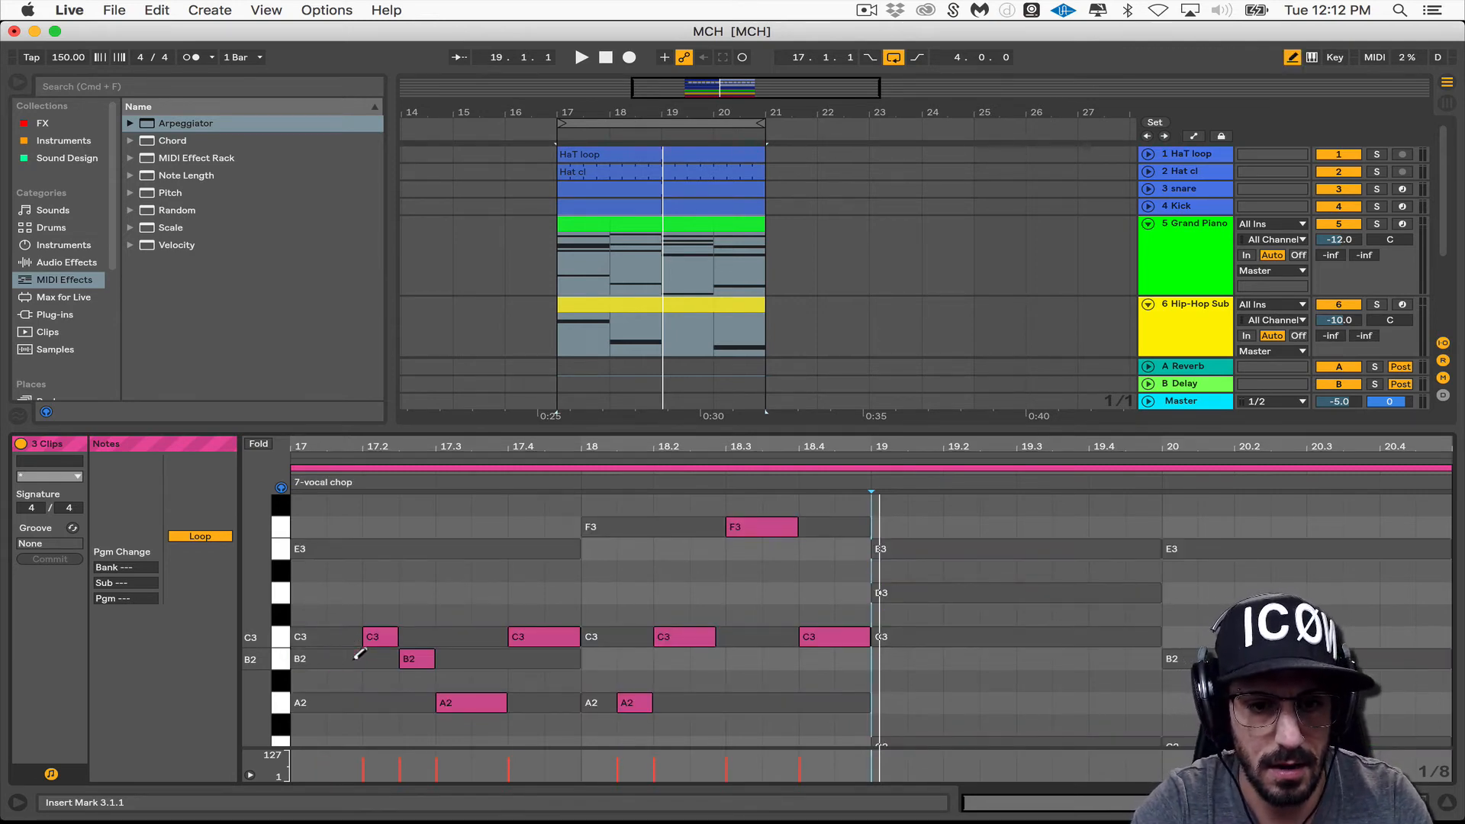
left_click(345, 658)
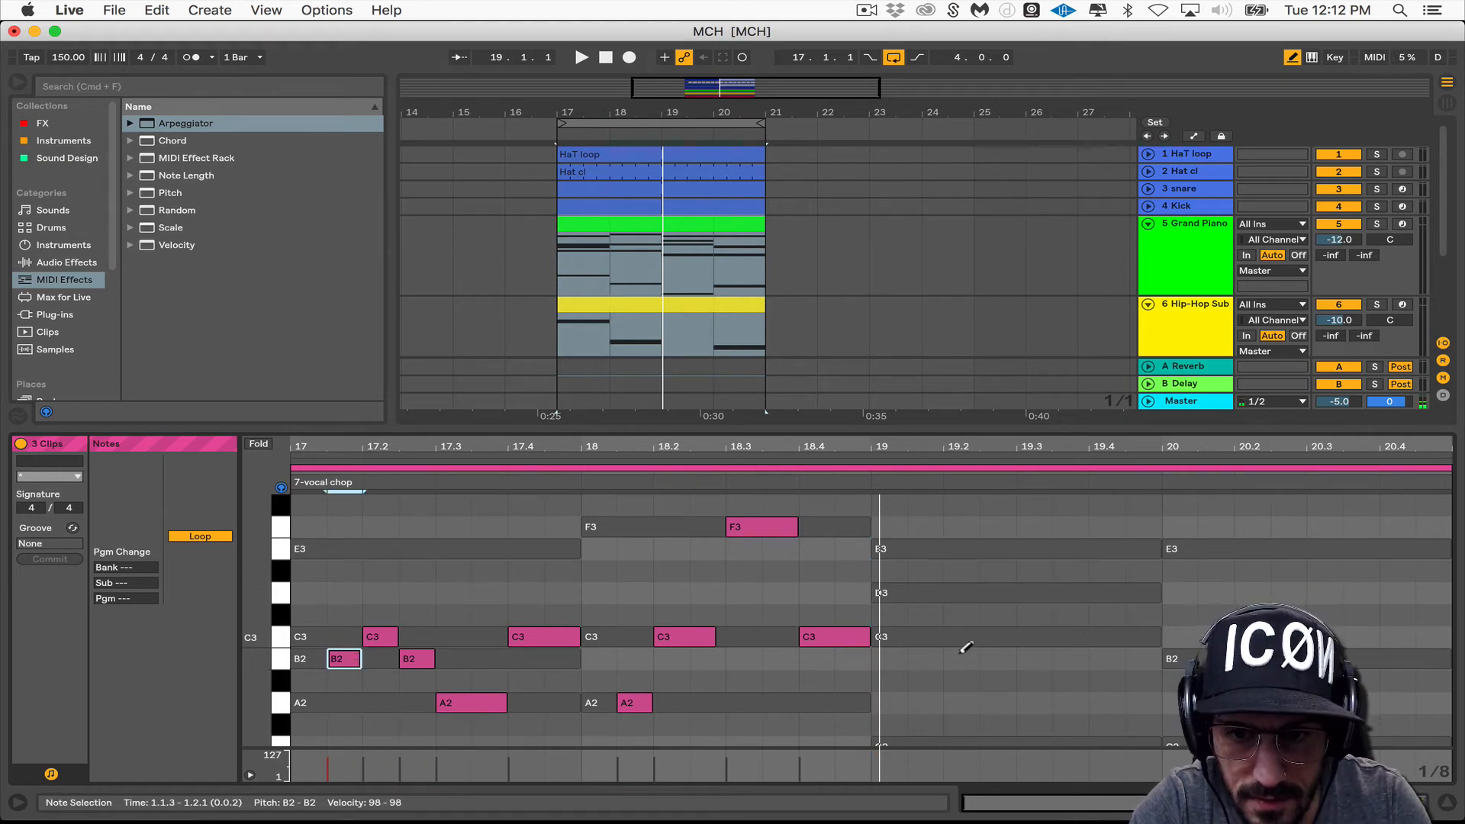
Step: Draw the vocal chop eighth notes D3, E3, D3 in sequence, starting half a beat into bar 19
left_click(931, 636)
left_click(934, 635)
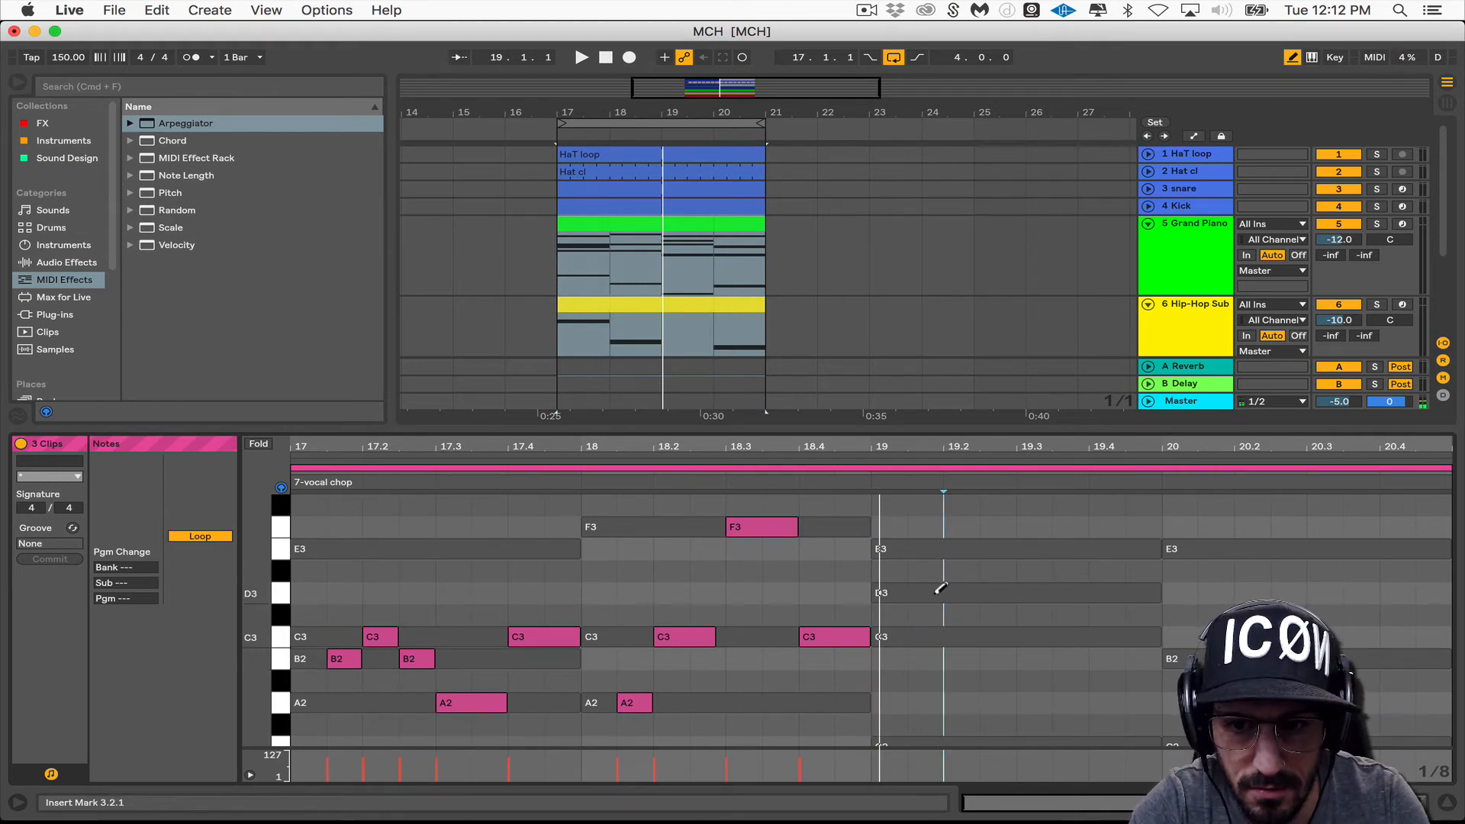
left_click(937, 592)
left_click(961, 549)
left_click(998, 593)
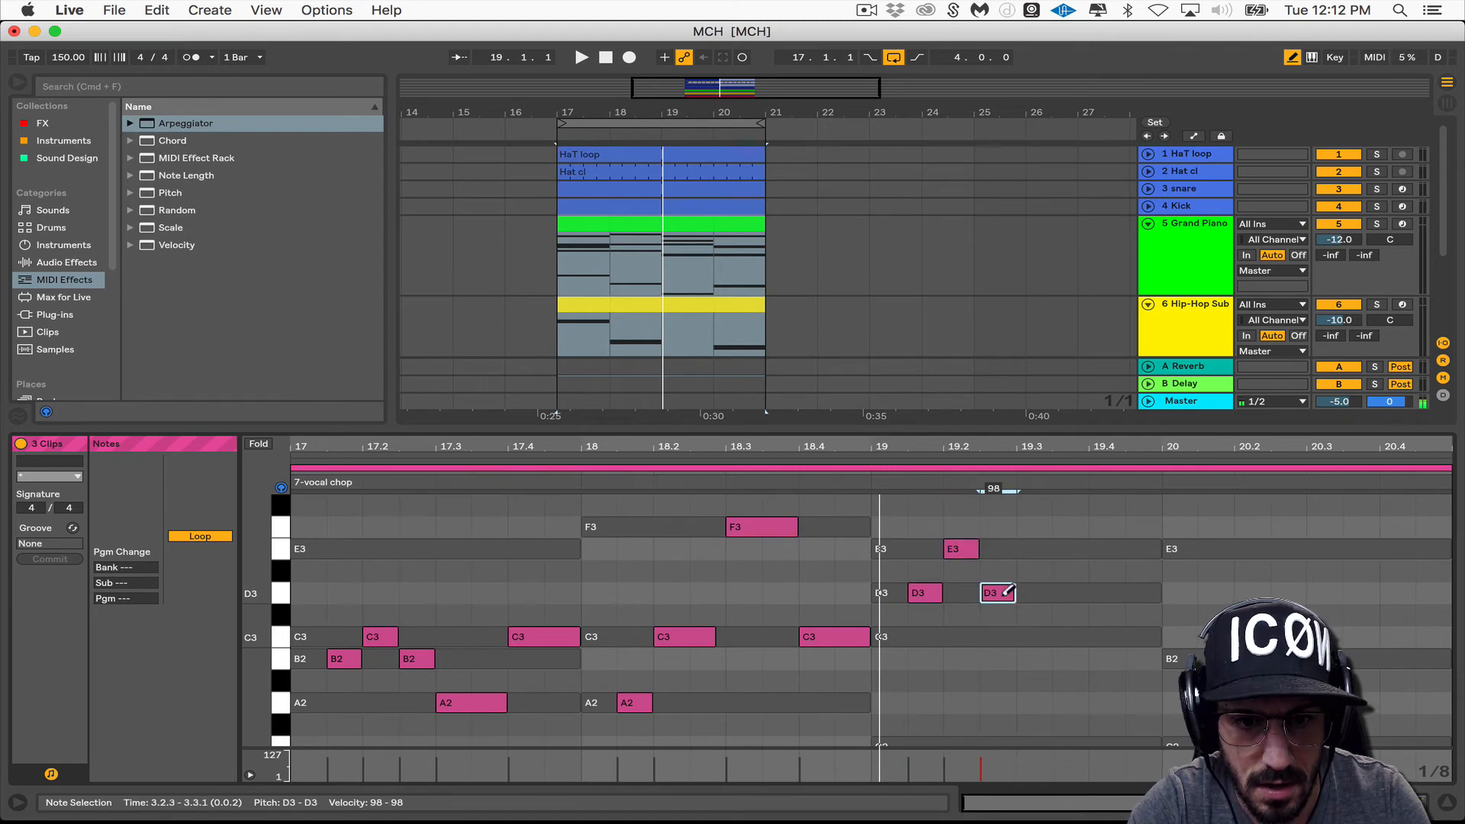
Step: Draw a one-beat C3 at 19.3 and a one-beat E3 at 19.4, and play the loop
left_click_drag(1035, 637, 1070, 636)
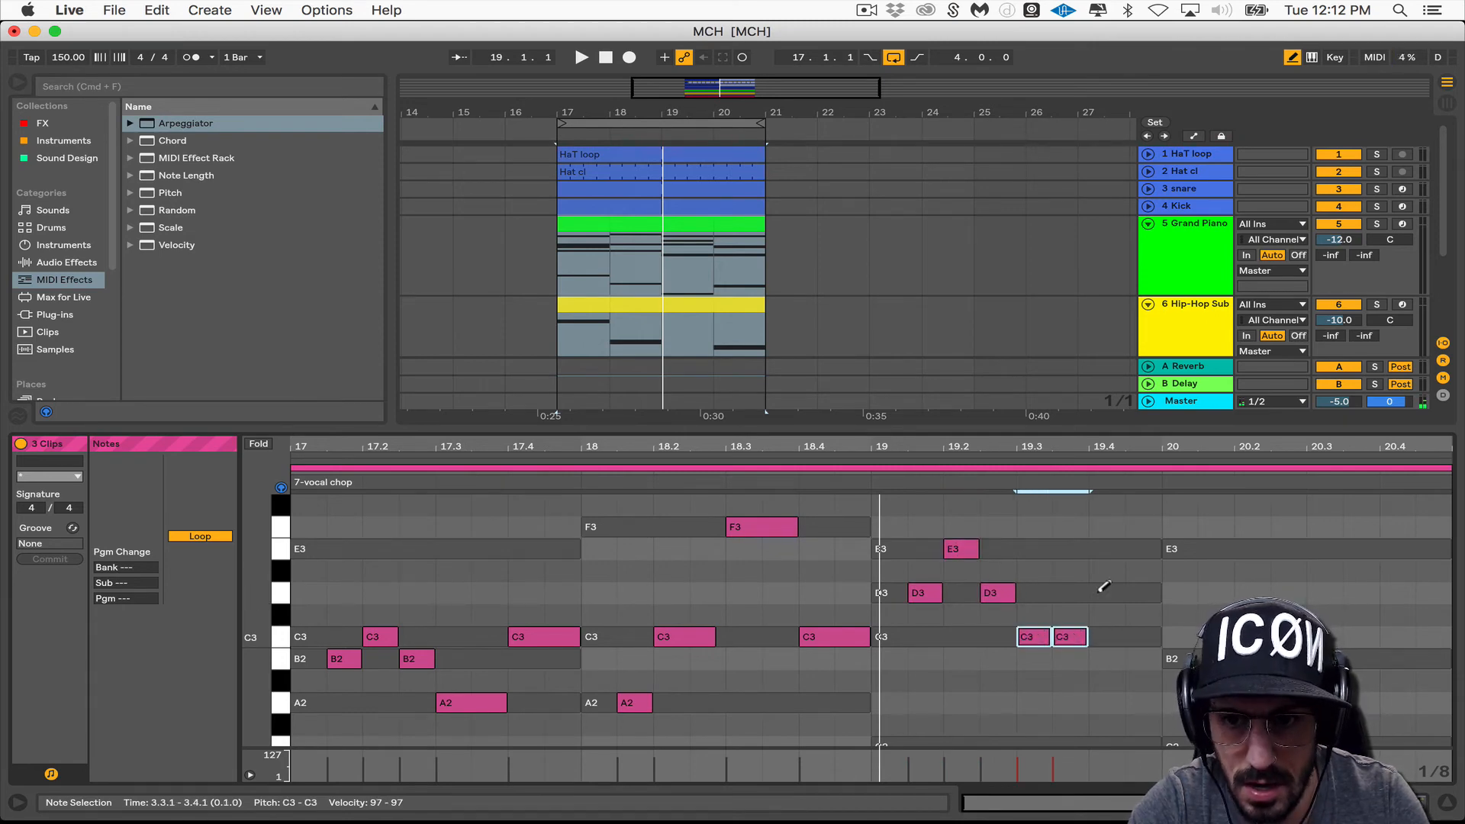
left_click_drag(1048, 641, 1087, 636)
left_click(1070, 636)
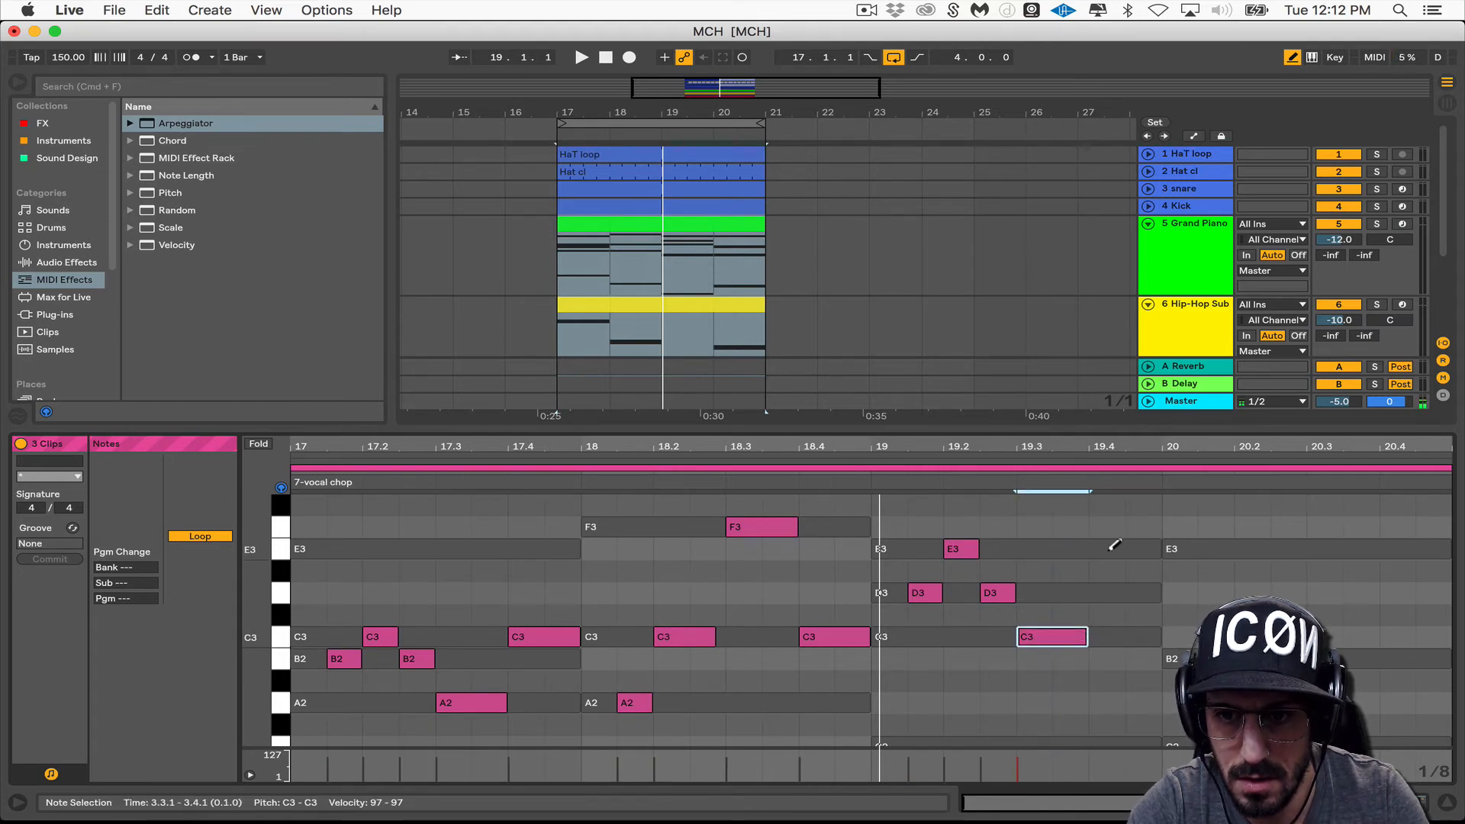
left_click_drag(1111, 550, 1161, 550)
left_click(1139, 551)
key("space")
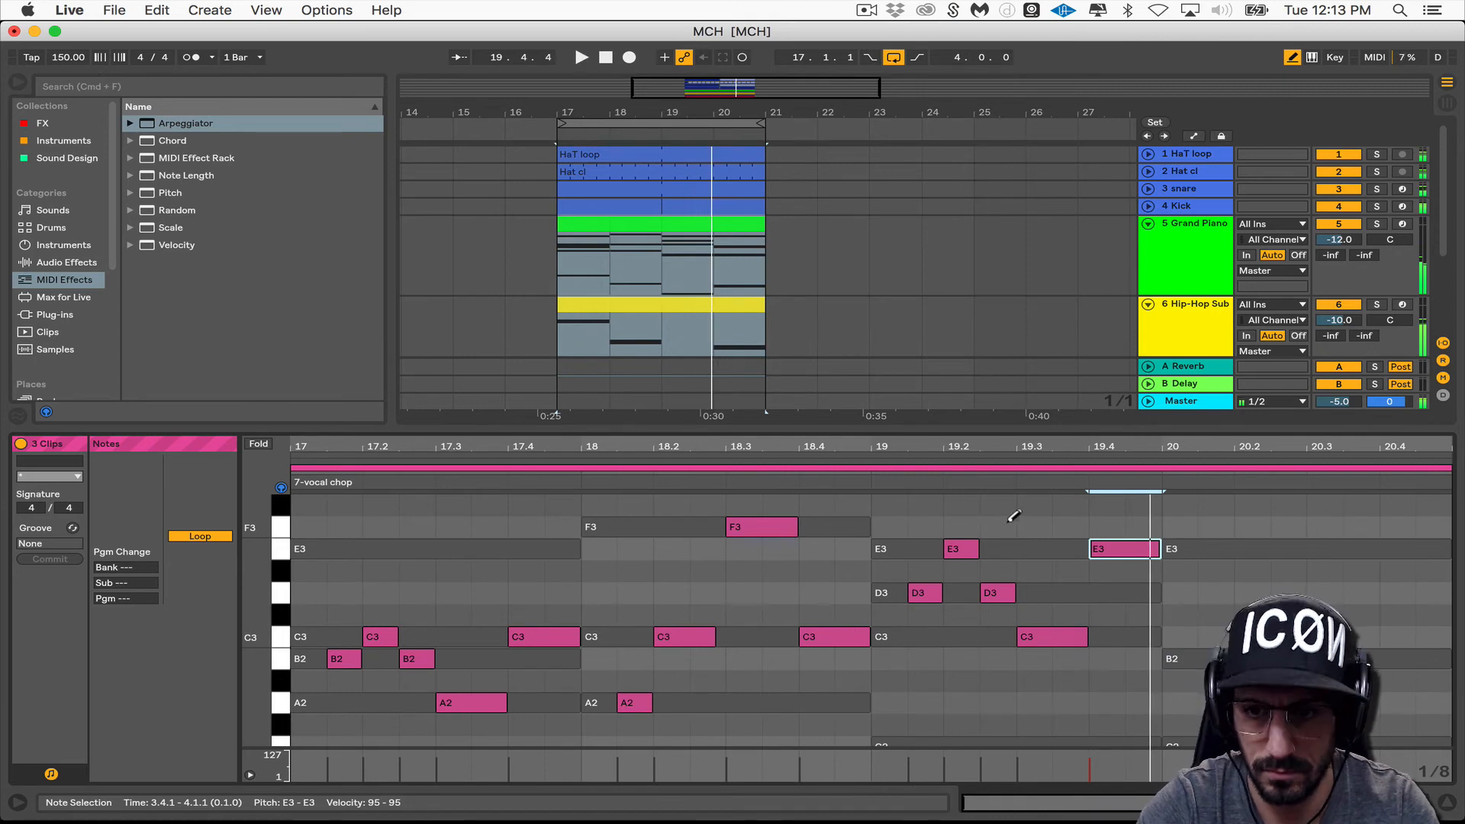
Step: Draw an eighth-note E3 half a beat into bar 20, followed by one-beat notes B2, G2 and B2 on beats 2, 3 and 4
left_click(1230, 551)
left_click(1256, 660)
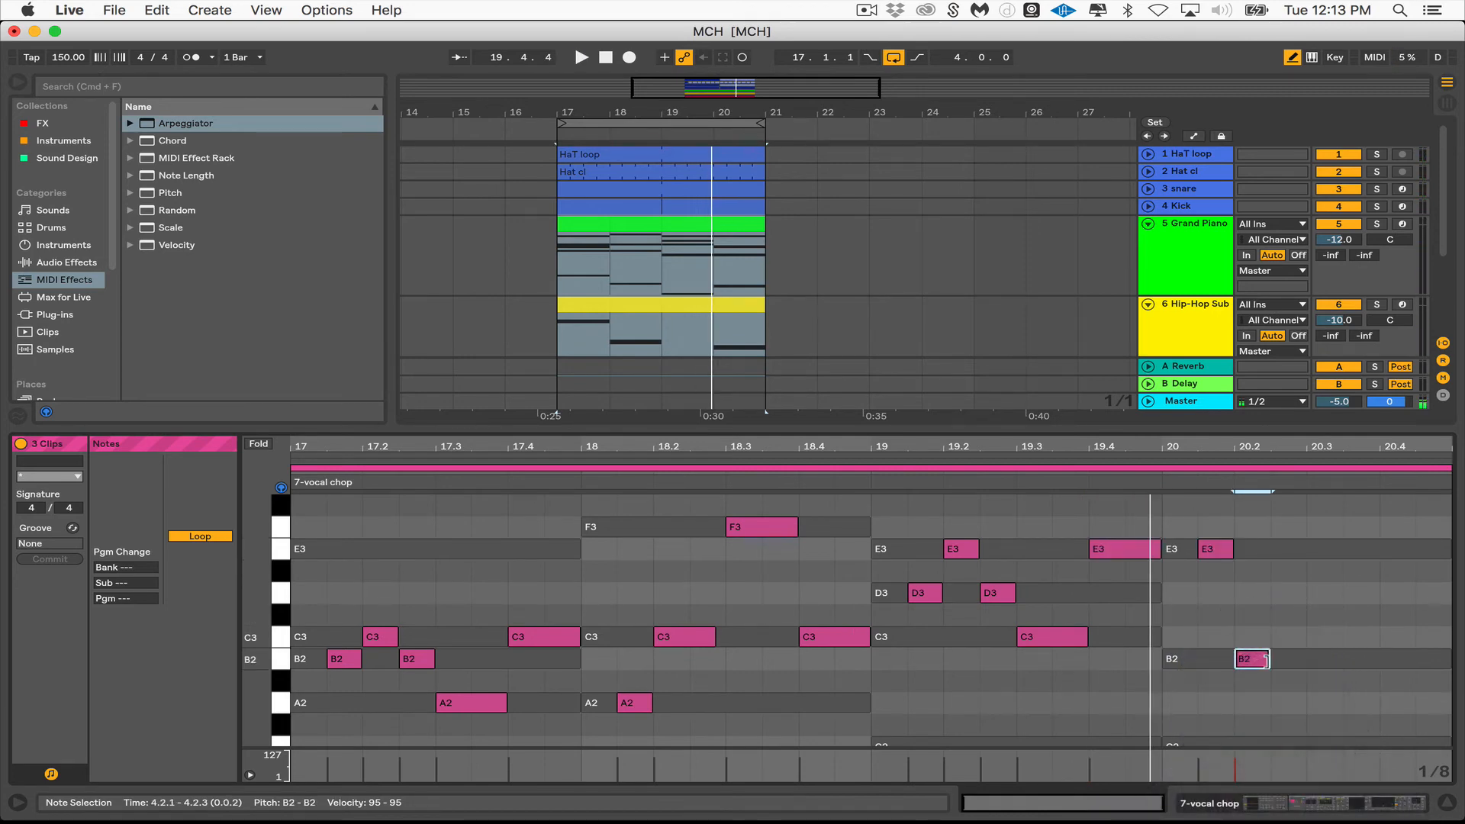
left_click_drag(1266, 661, 1306, 659)
scroll(1328, 653, "down", 3)
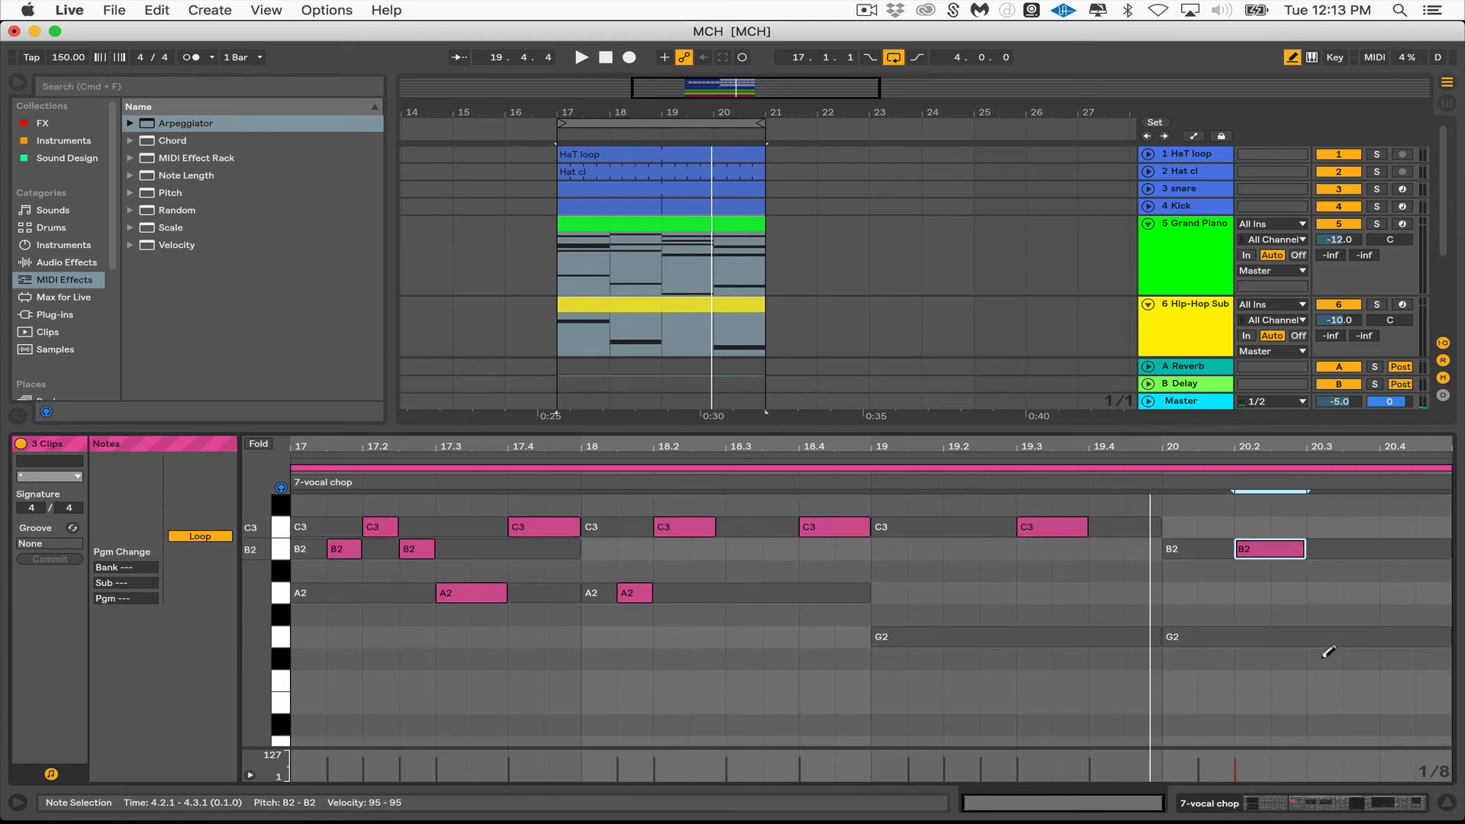
left_click(1328, 638)
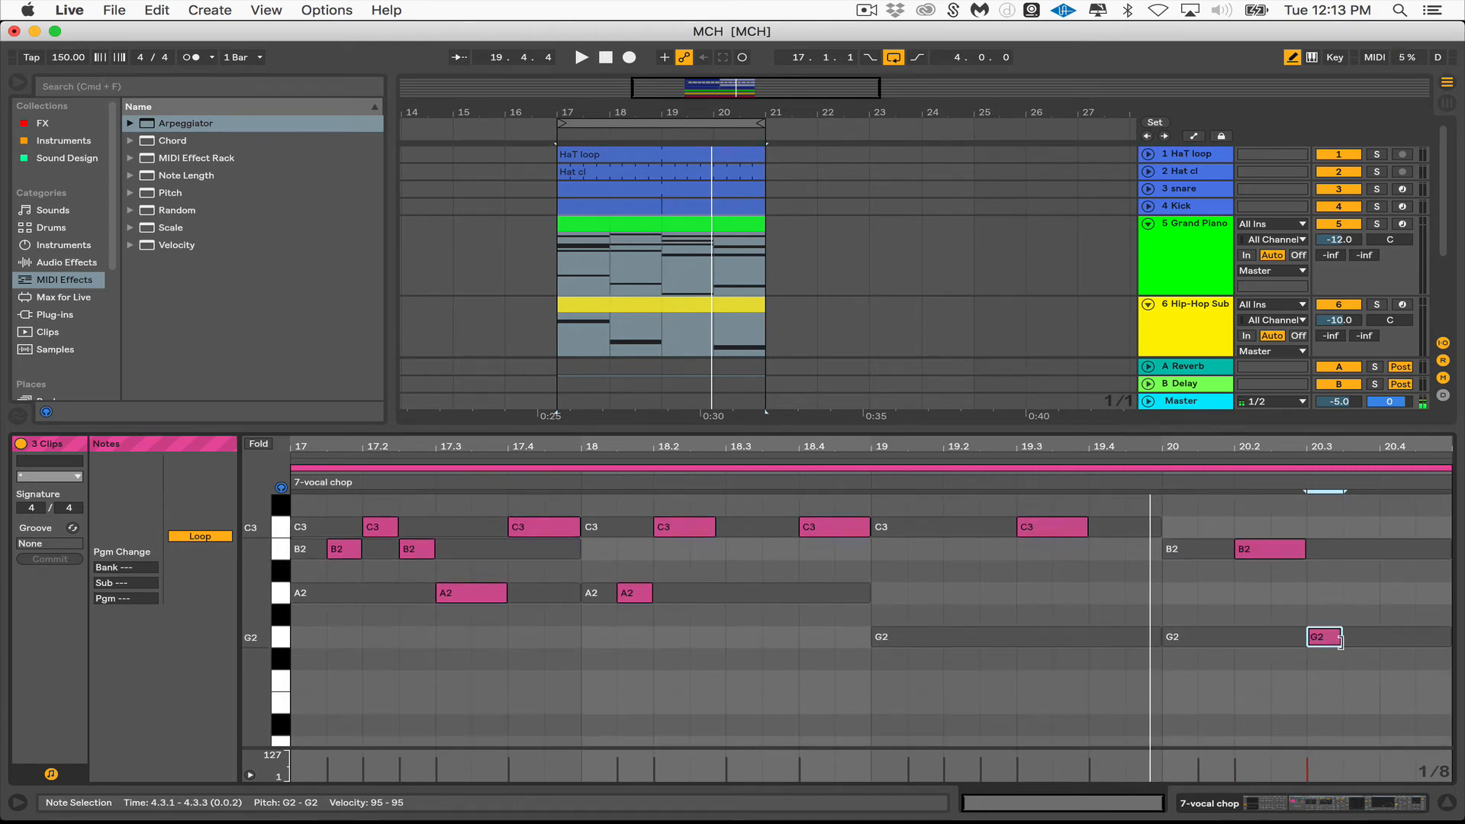
left_click_drag(1343, 634, 1379, 635)
left_click(1413, 548)
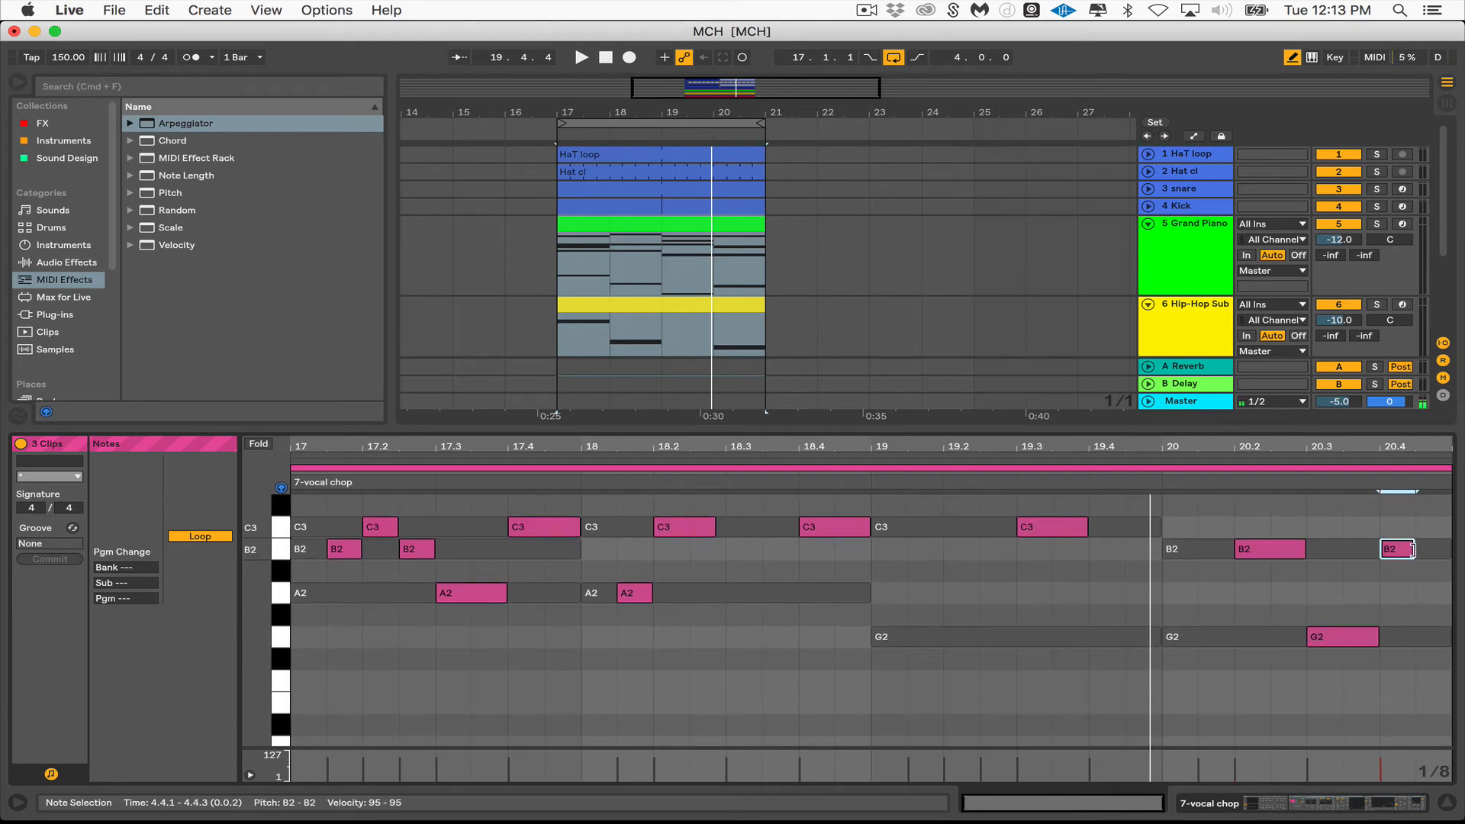
left_click_drag(1413, 548, 1448, 549)
Step: Enlarge the note editor to show the whole vocal chop melody and play through the four-bar loop
scroll(1136, 565, "up", 3)
key("space")
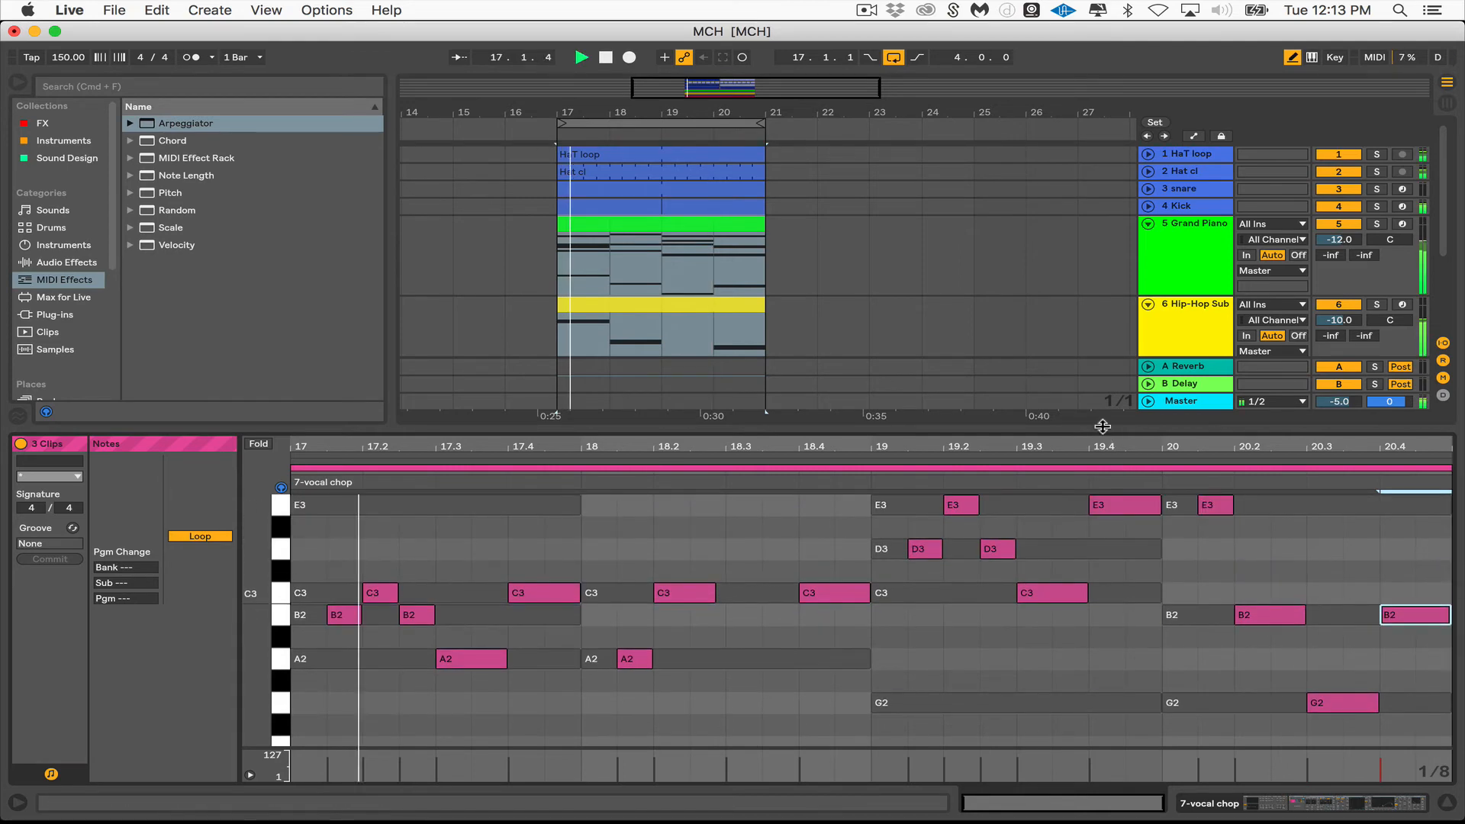
left_click_drag(1103, 426, 1099, 327)
scroll(1088, 515, "up", 5)
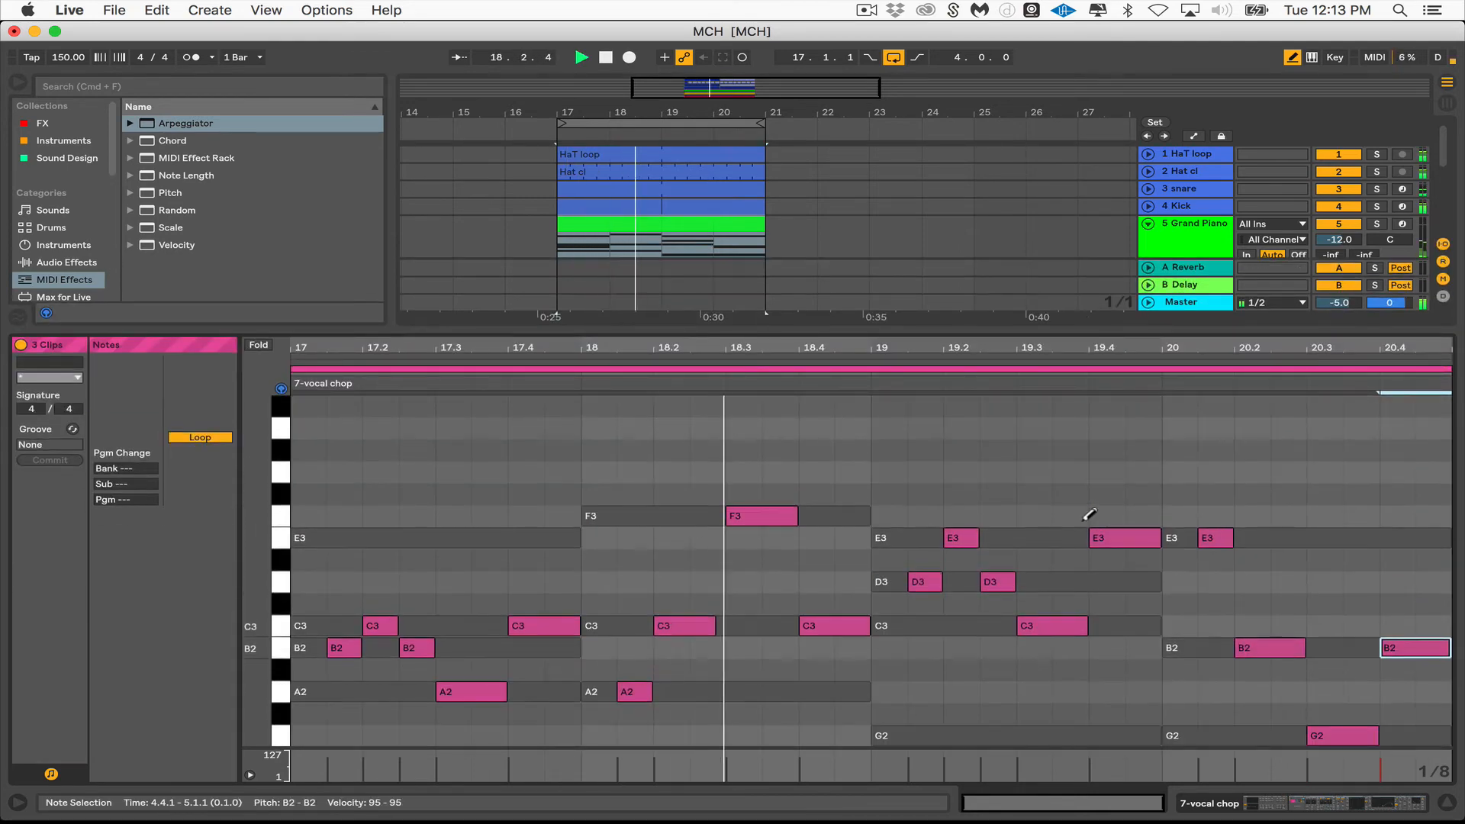
scroll(1087, 475, "down", 3)
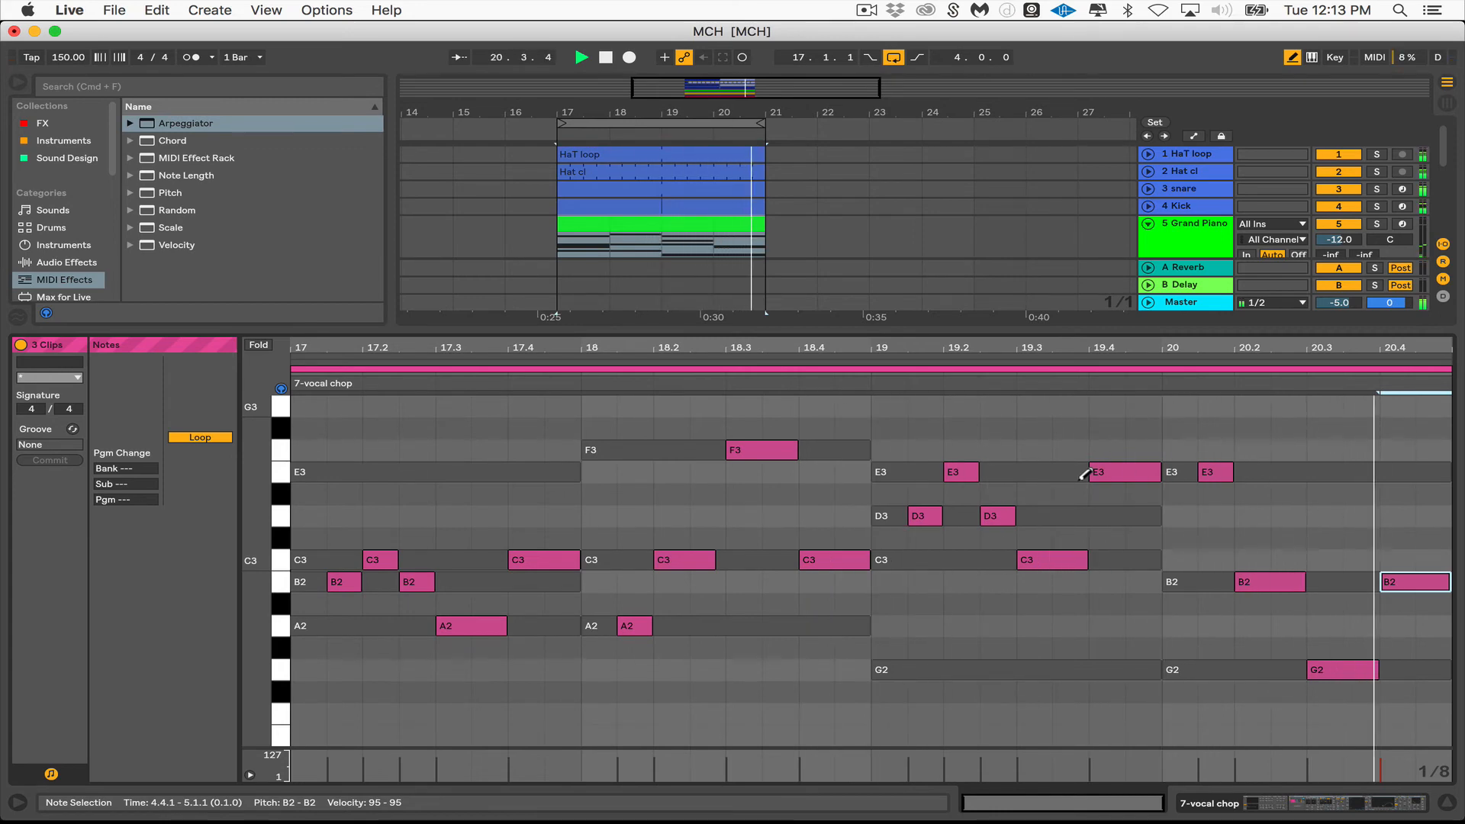
key("space")
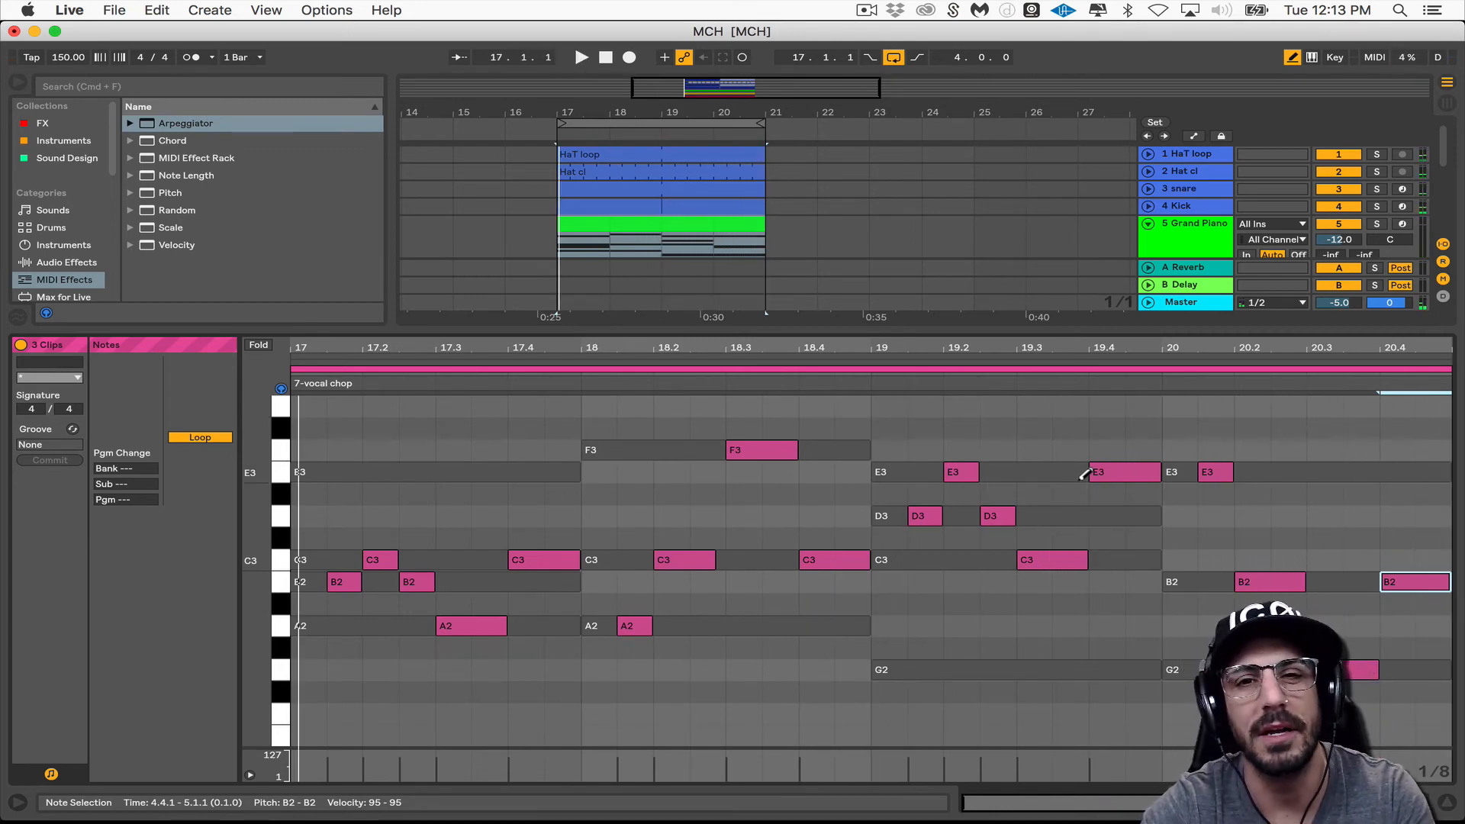